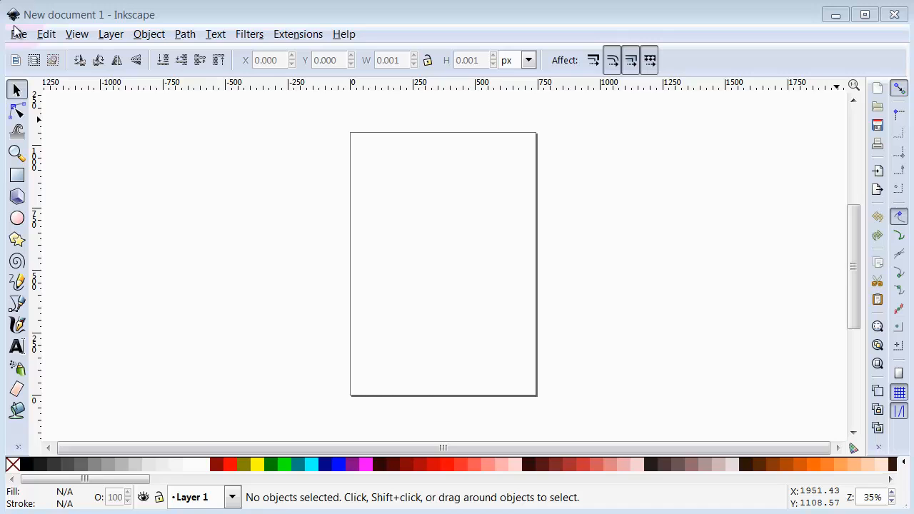
Step: Draw a pale pink circle about 1023 px in diameter and move it up so it is vertically centred on the page
{"action": "left_click", "coordinate": [17, 218]}
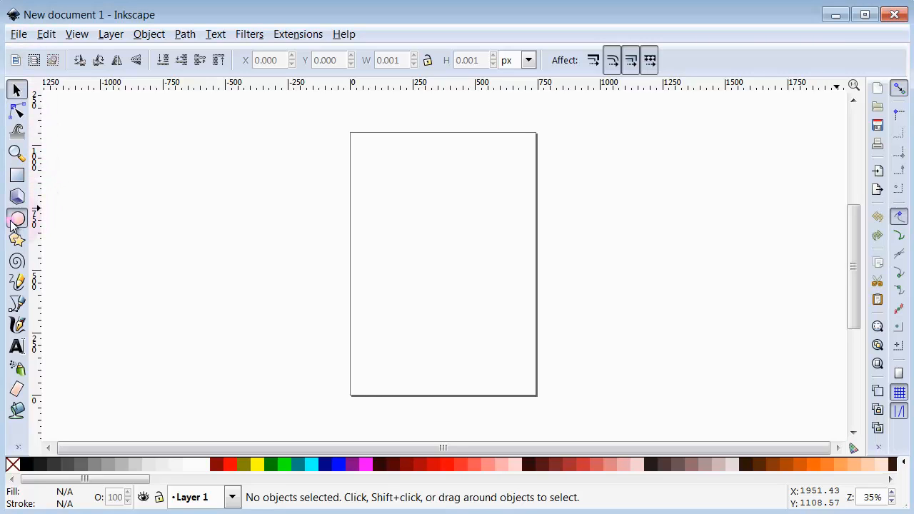
{"action": "left_click_drag", "start_coordinate": [316, 152], "coordinate": [615, 404]}
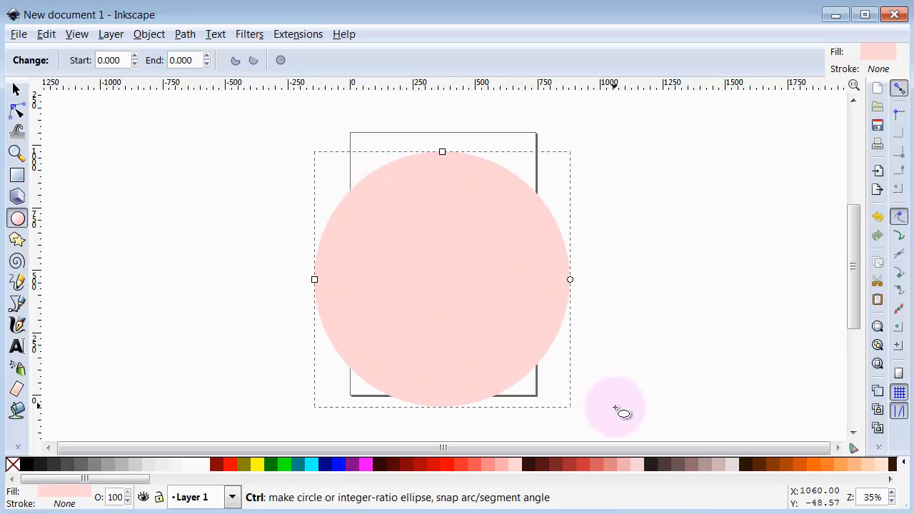
{"action": "key", "text": "s"}
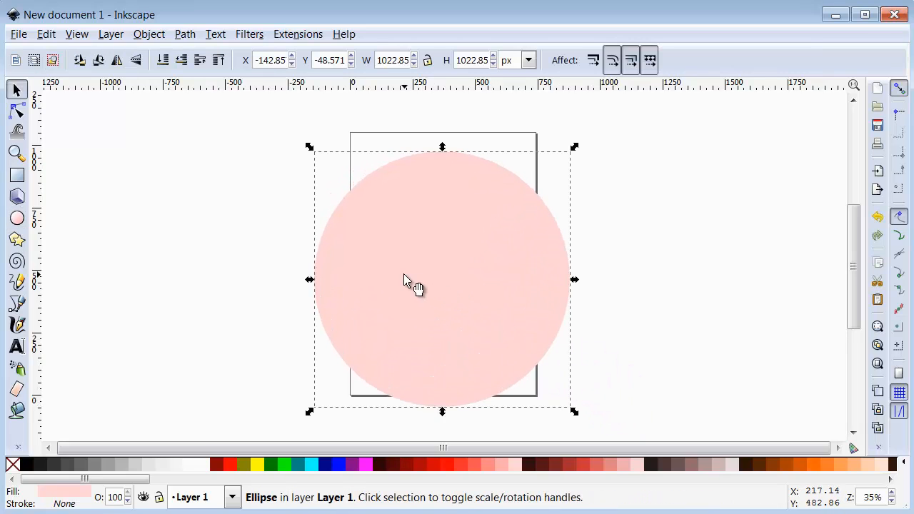
{"action": "left_click_drag", "start_coordinate": [414, 283], "coordinate": [408, 260]}
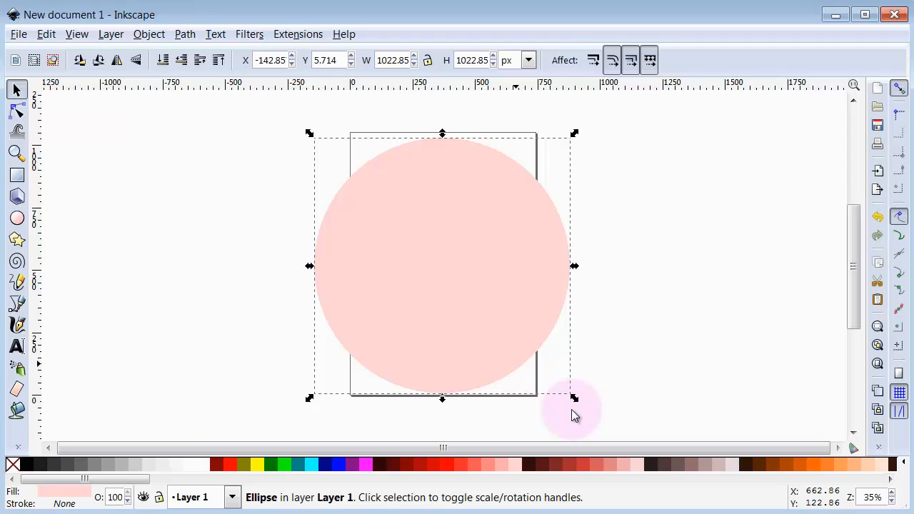
Step: Draw a wide ellipse about 743 px across inside the pink circle, with no fill and a black stroke
{"action": "left_click", "coordinate": [872, 497]}
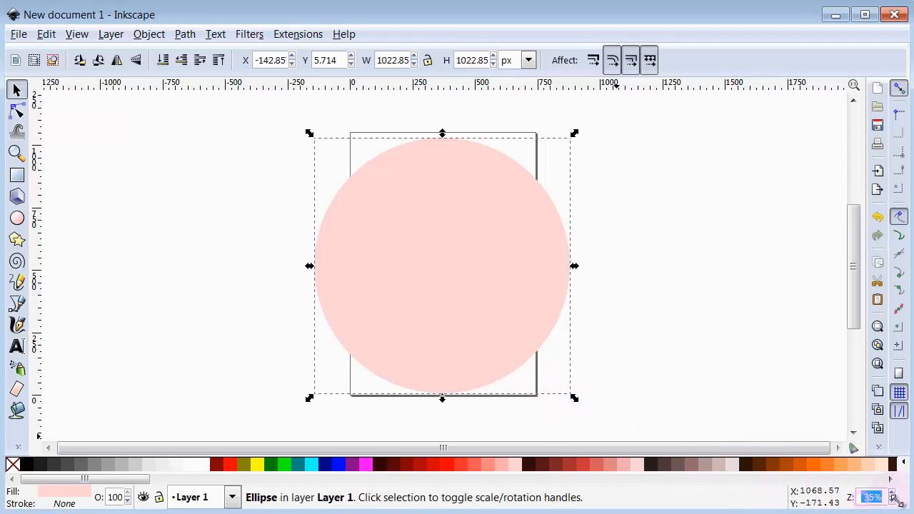
{"action": "type", "text": "100"}
{"action": "key", "text": "Return"}
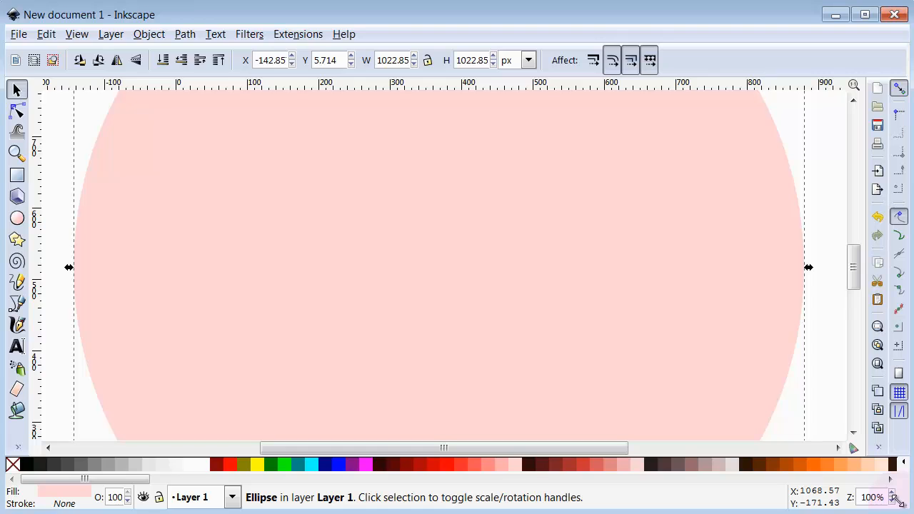
{"action": "left_click", "coordinate": [55, 213]}
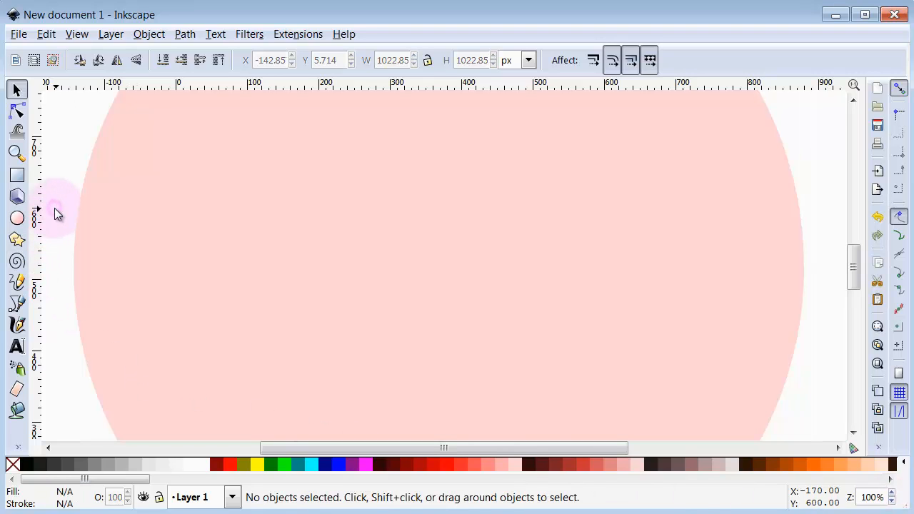
{"action": "left_click", "coordinate": [17, 218]}
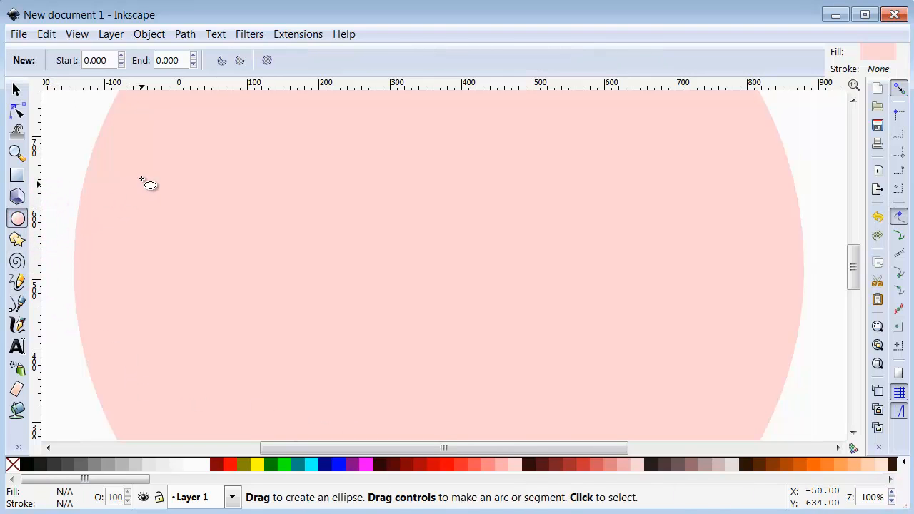
{"action": "left_click_drag", "start_coordinate": [142, 169], "coordinate": [671, 398]}
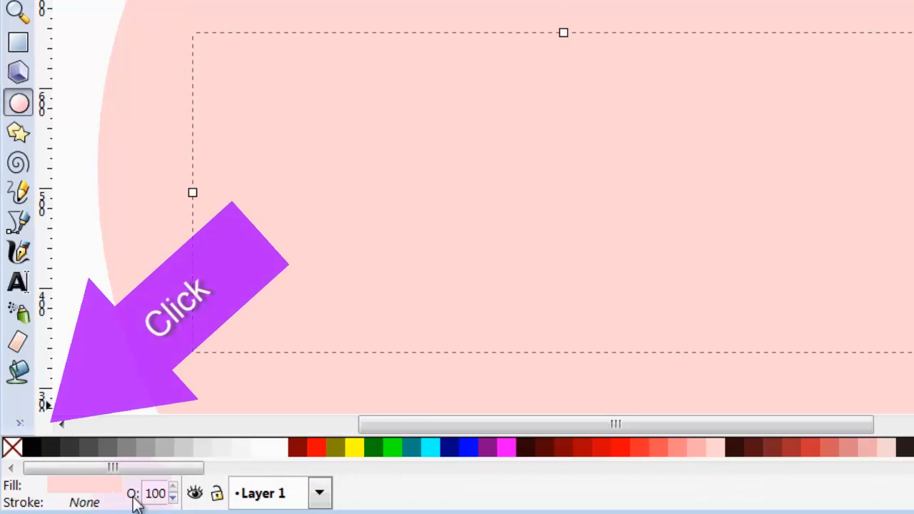
{"action": "left_click", "coordinate": [12, 447]}
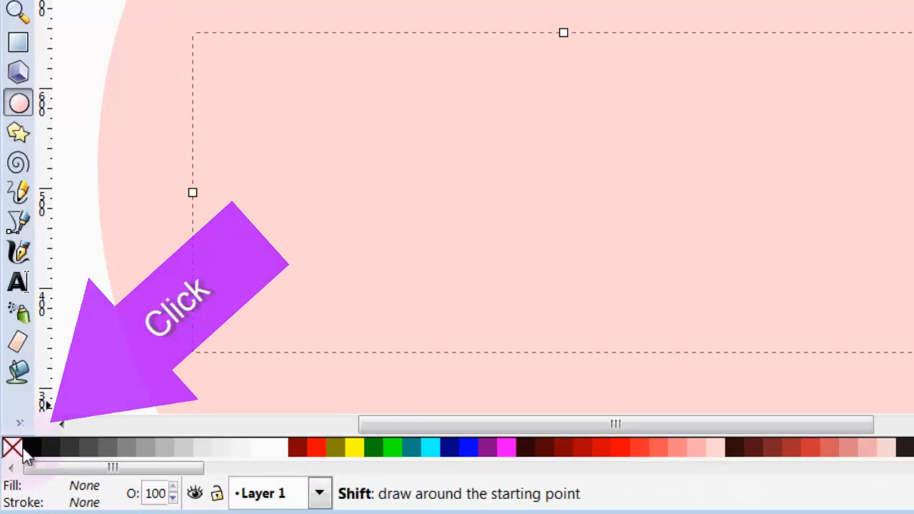
{"action": "left_click", "coordinate": [32, 450], "text": "shift"}
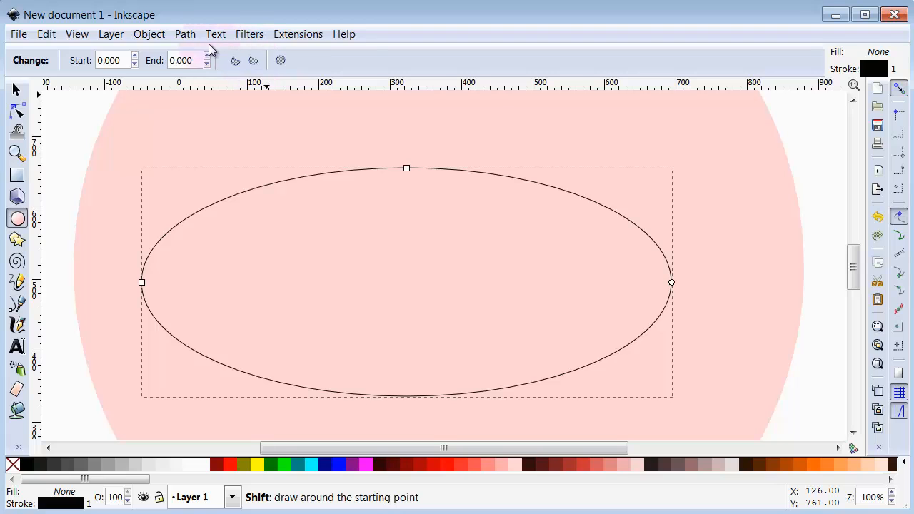
Step: Convert the ellipse to a path and turn its left and right end nodes into cusp corners
{"action": "left_click", "coordinate": [185, 34]}
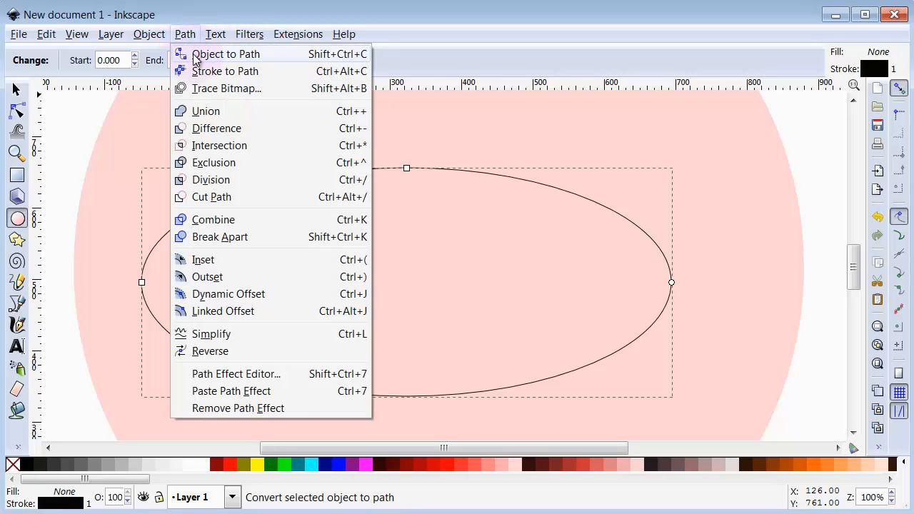
{"action": "left_click", "coordinate": [195, 57]}
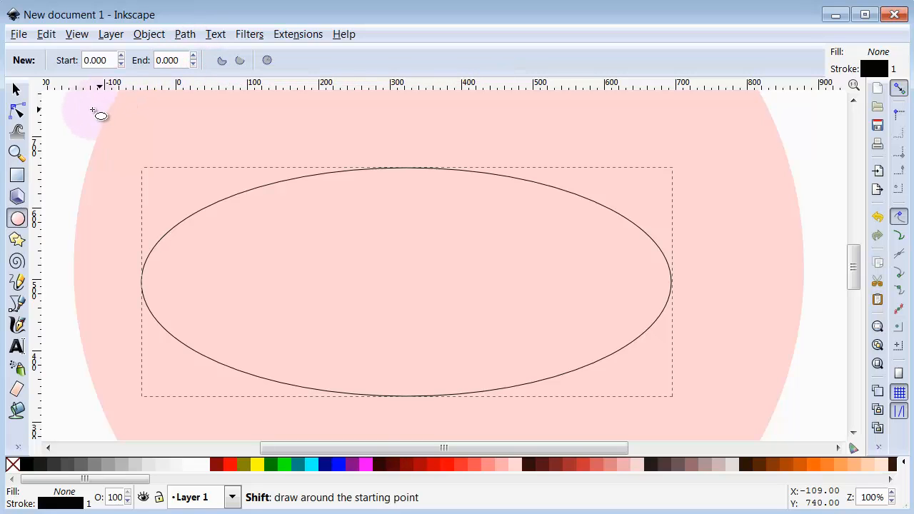
{"action": "left_click", "coordinate": [17, 113]}
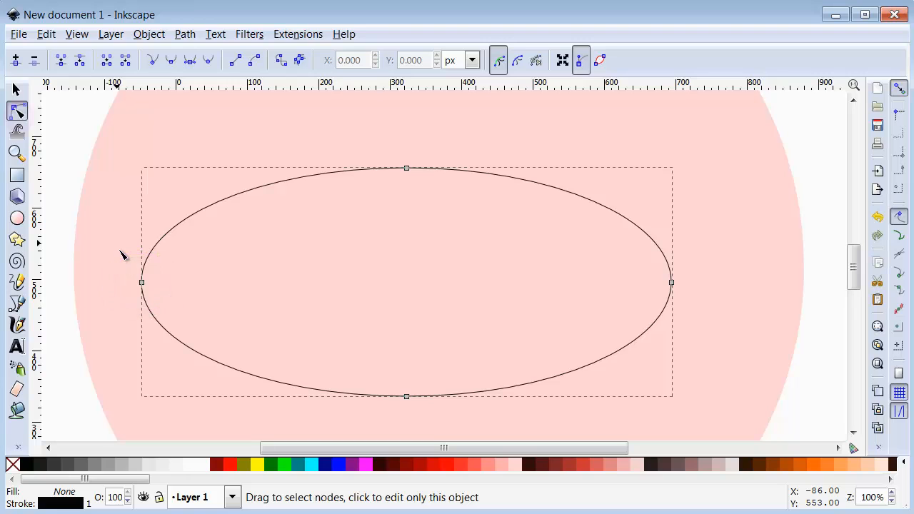
{"action": "left_click", "coordinate": [141, 283]}
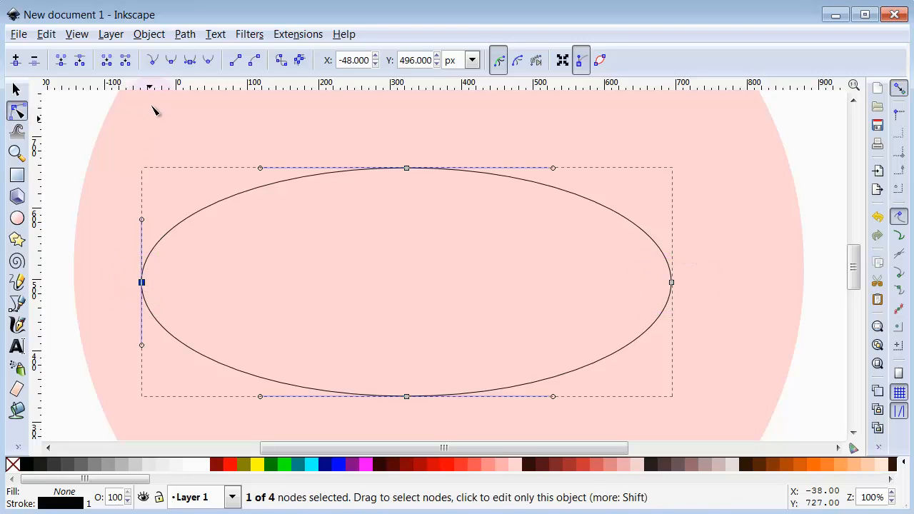
{"action": "left_click", "coordinate": [154, 63]}
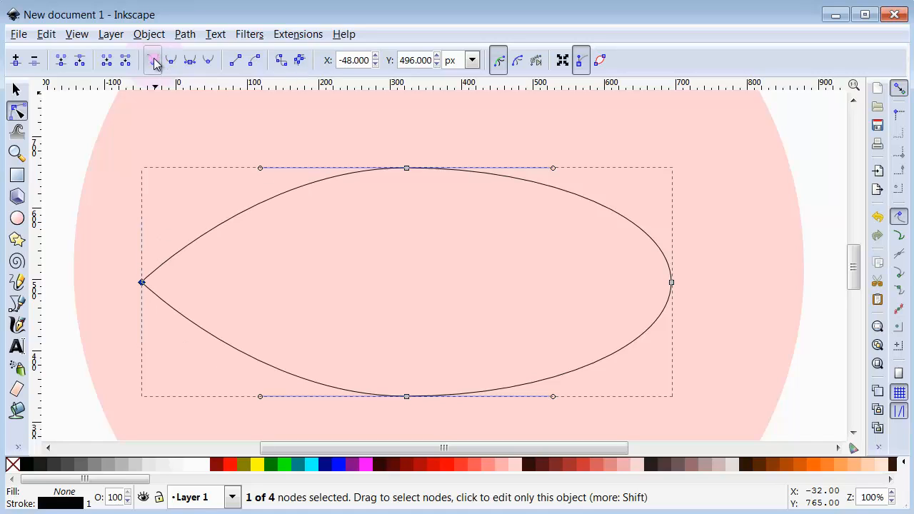
{"action": "left_click", "coordinate": [672, 283]}
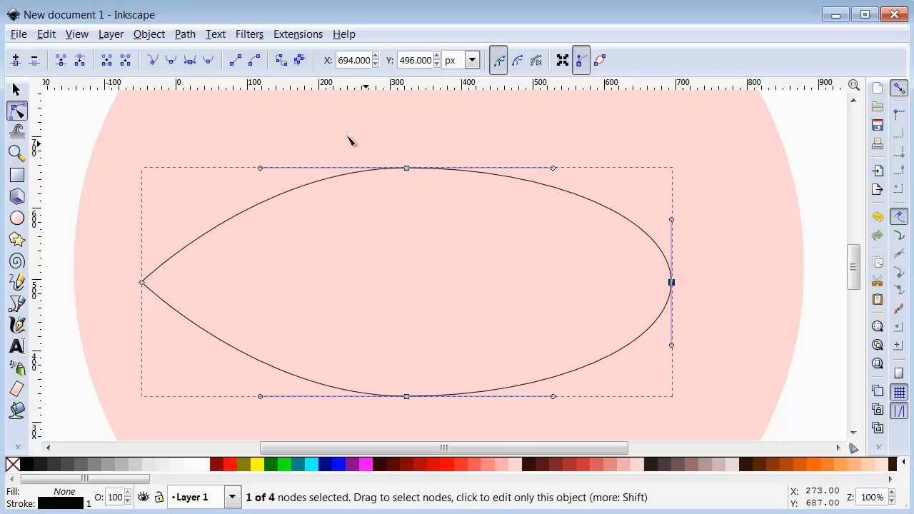
{"action": "left_click", "coordinate": [155, 62]}
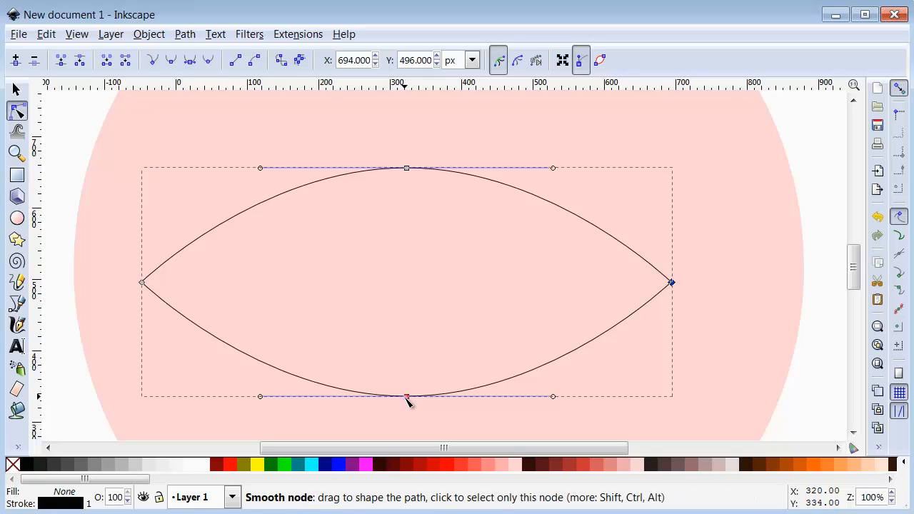
Step: Reshape the eye outline: lower node to about X 376, Y 462, left corner's lower curve bent, upper node to about X 264, Y 717
{"action": "left_click_drag", "start_coordinate": [406, 397], "coordinate": [445, 307]}
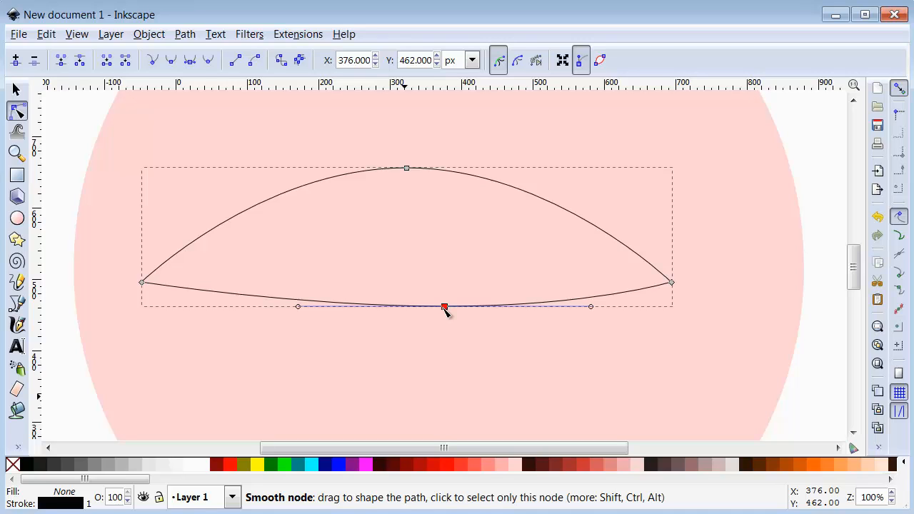
{"action": "left_click", "coordinate": [142, 283]}
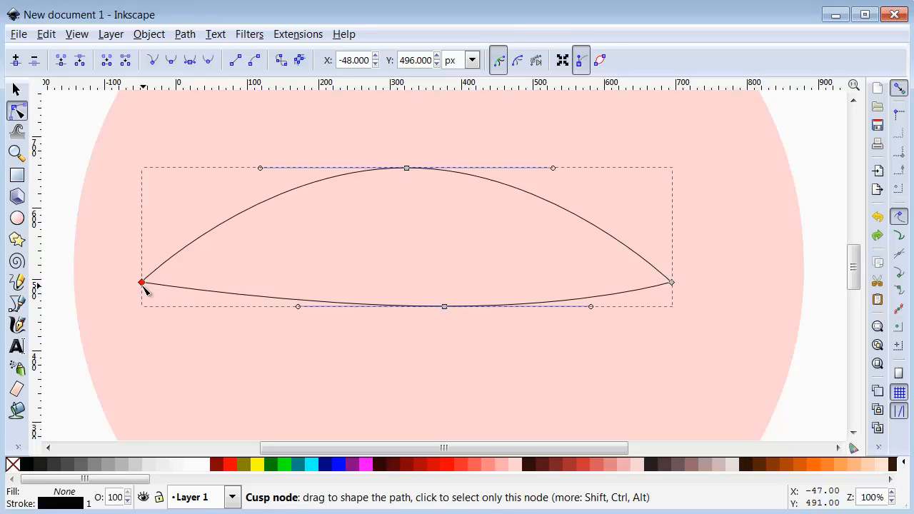
{"action": "left_click_drag", "start_coordinate": [143, 286], "coordinate": [268, 290]}
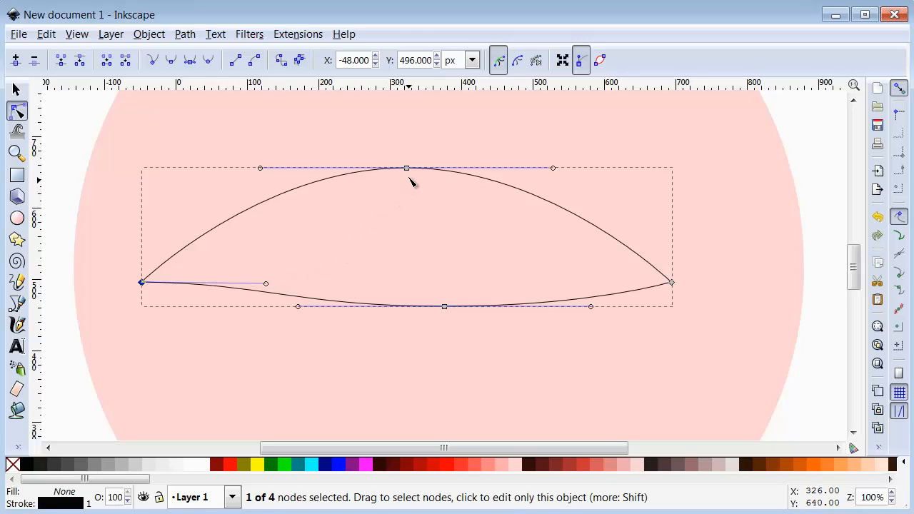
{"action": "left_click_drag", "start_coordinate": [404, 168], "coordinate": [365, 125]}
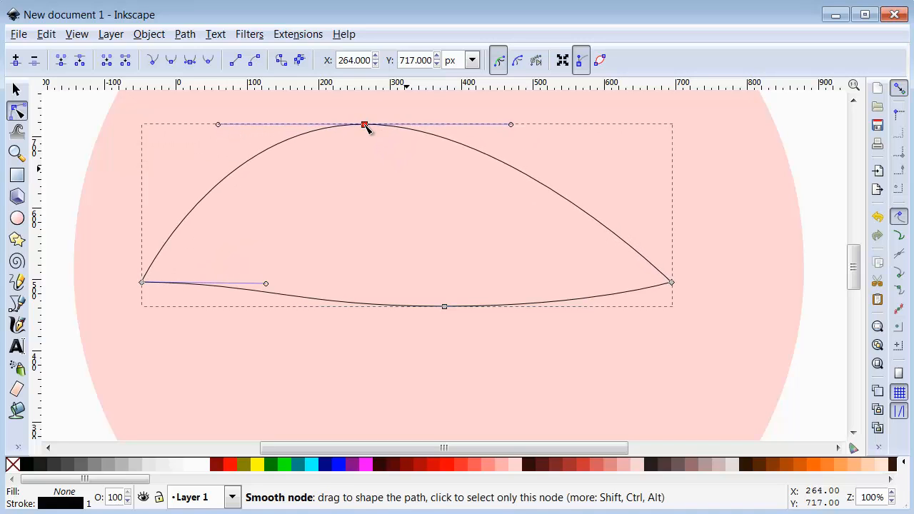
Step: Rotate the eye outline slightly counterclockwise so its left corner sits lower than its right corner
{"action": "left_click", "coordinate": [16, 89]}
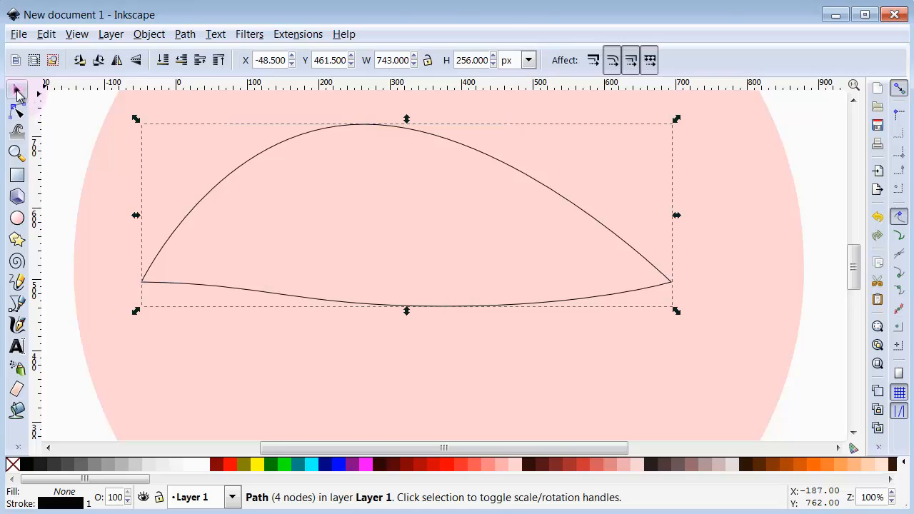
{"action": "left_click", "coordinate": [152, 263]}
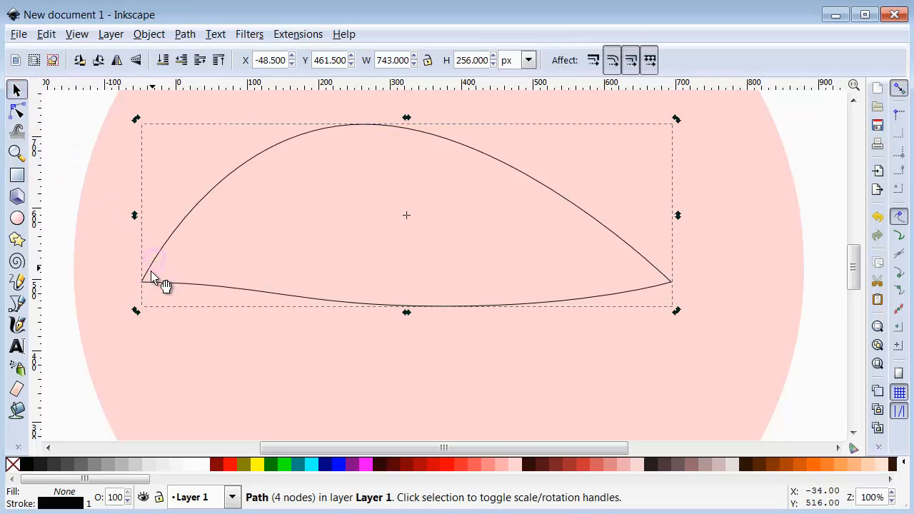
{"action": "left_click_drag", "start_coordinate": [138, 309], "coordinate": [134, 341]}
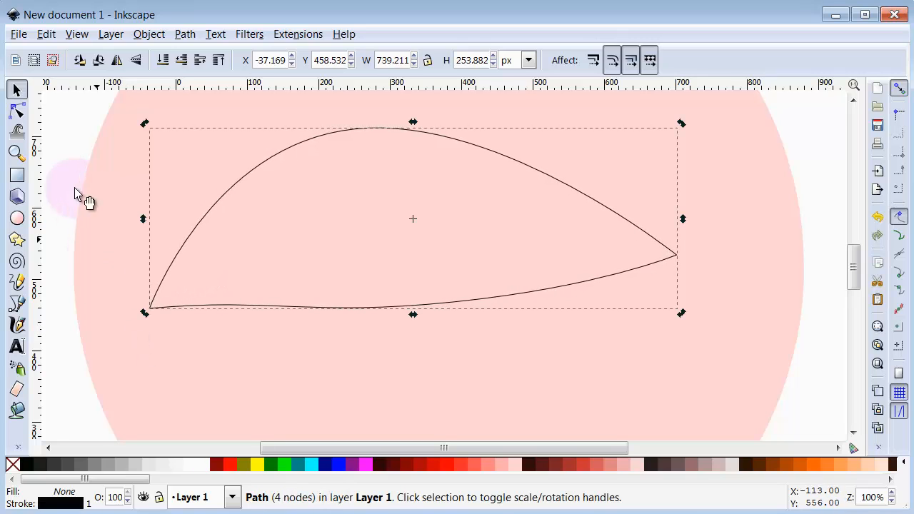
{"action": "left_click", "coordinate": [56, 125]}
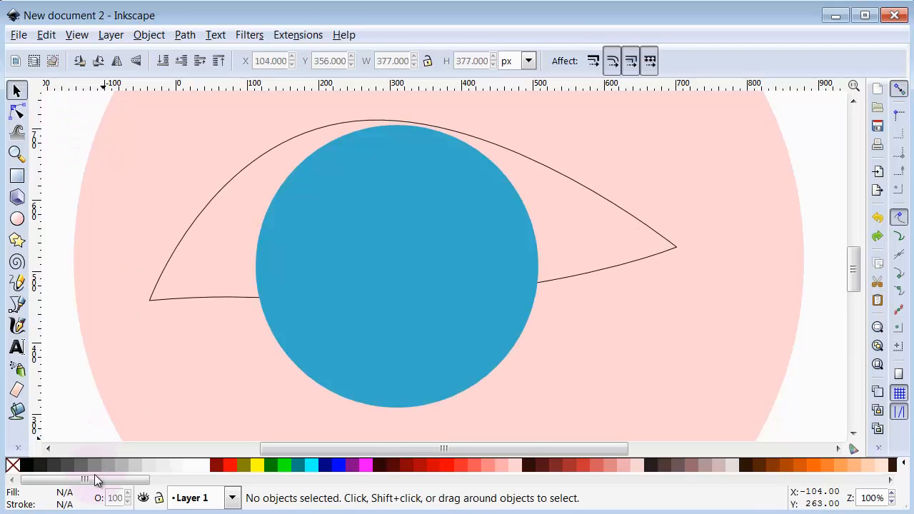
Step: Draw a blue iris circle about 396 px in diameter and move it over the eye outline to about X 89, Y 407
{"action": "left_click_drag", "start_coordinate": [93, 485], "coordinate": [535, 507]}
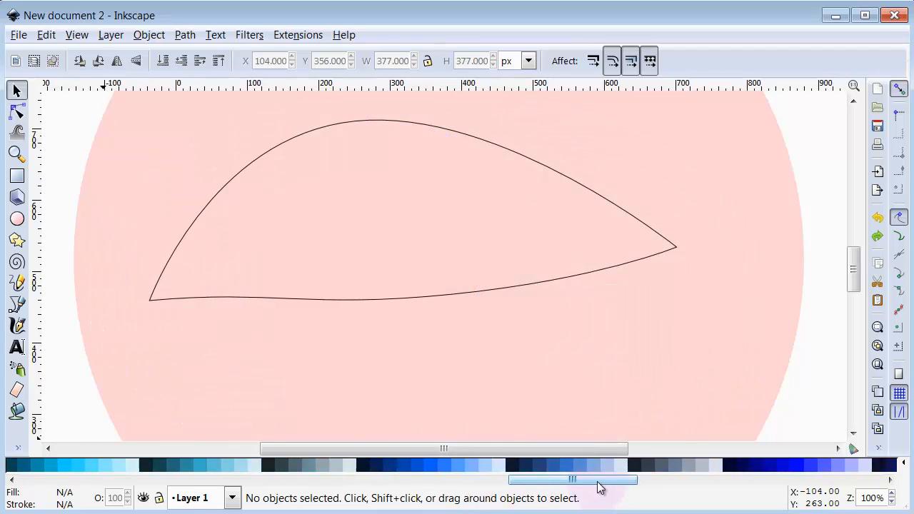
{"action": "left_click_drag", "start_coordinate": [598, 486], "coordinate": [541, 492]}
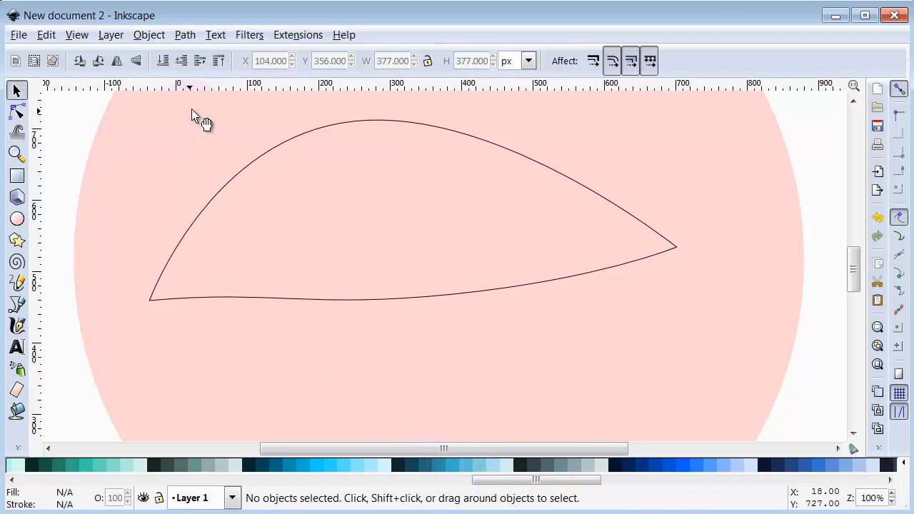
{"action": "left_click", "coordinate": [17, 218]}
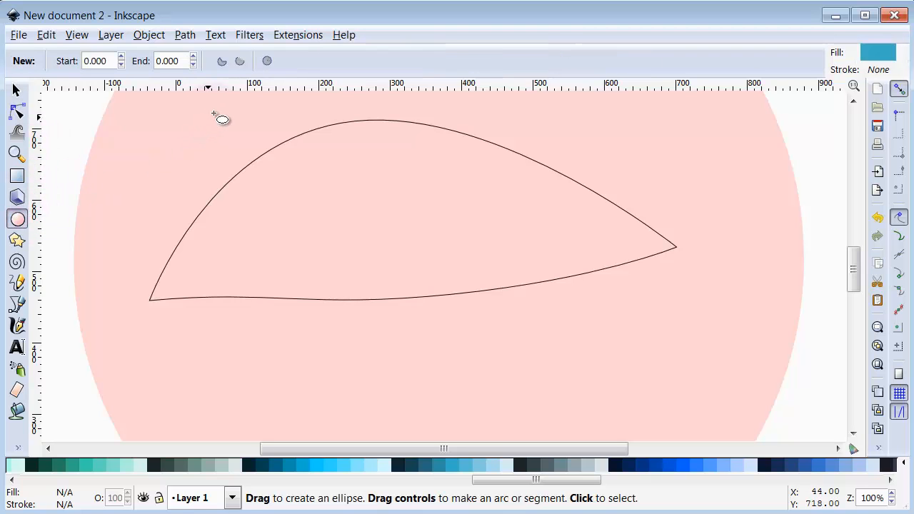
{"action": "left_click_drag", "start_coordinate": [219, 113], "coordinate": [547, 398]}
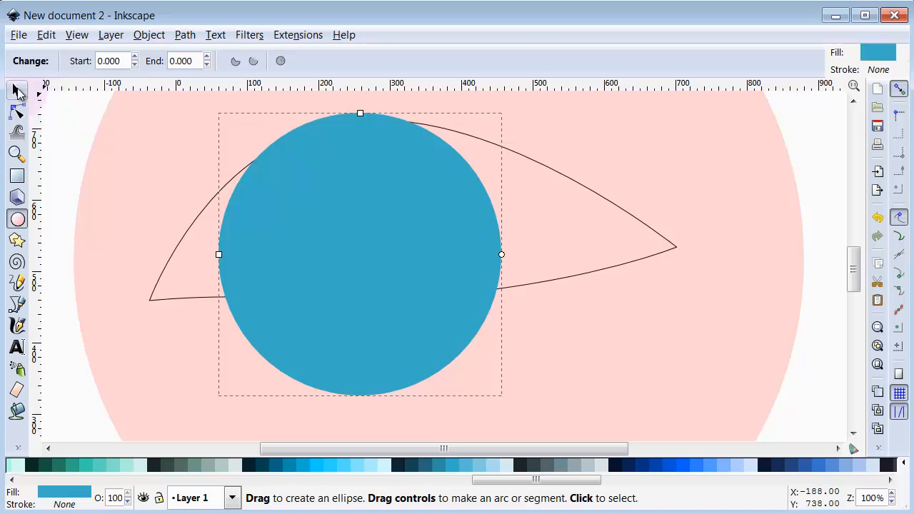
{"action": "left_click", "coordinate": [18, 91]}
{"action": "left_click_drag", "start_coordinate": [292, 329], "coordinate": [326, 278]}
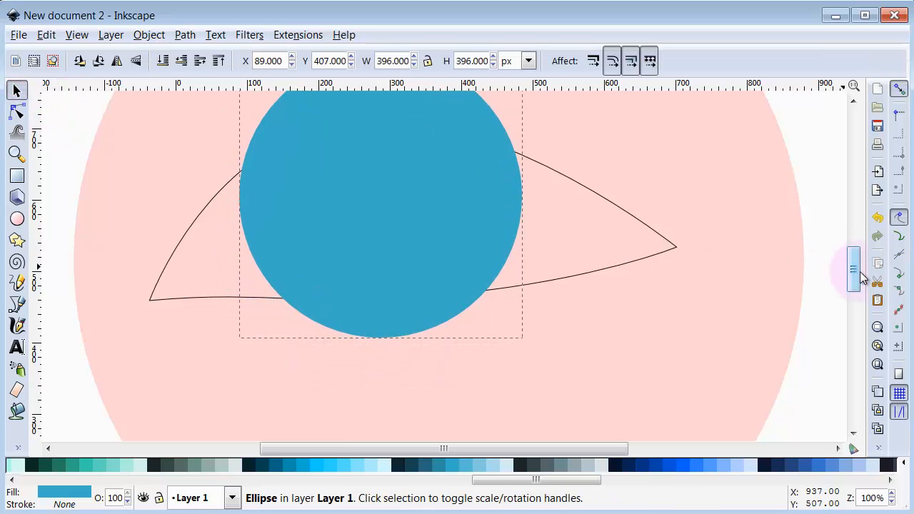
{"action": "left_click_drag", "start_coordinate": [860, 272], "coordinate": [855, 263]}
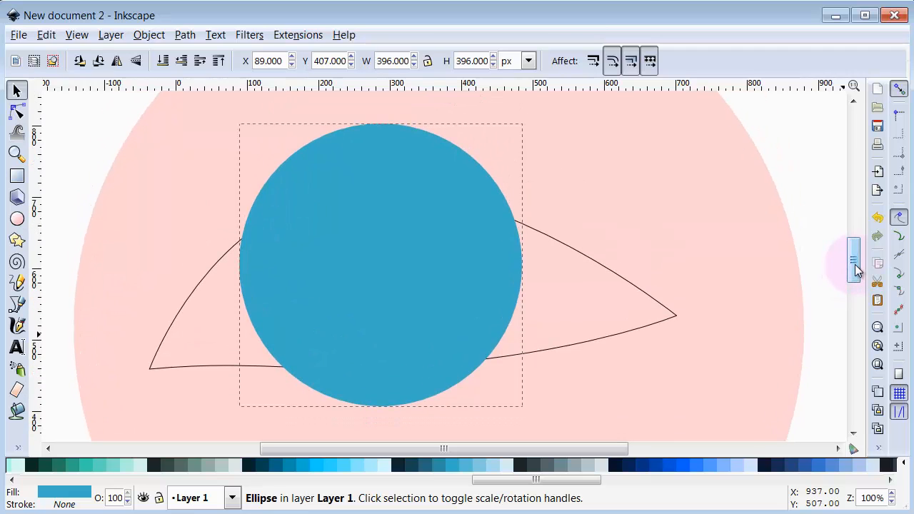
{"action": "left_click", "coordinate": [97, 155]}
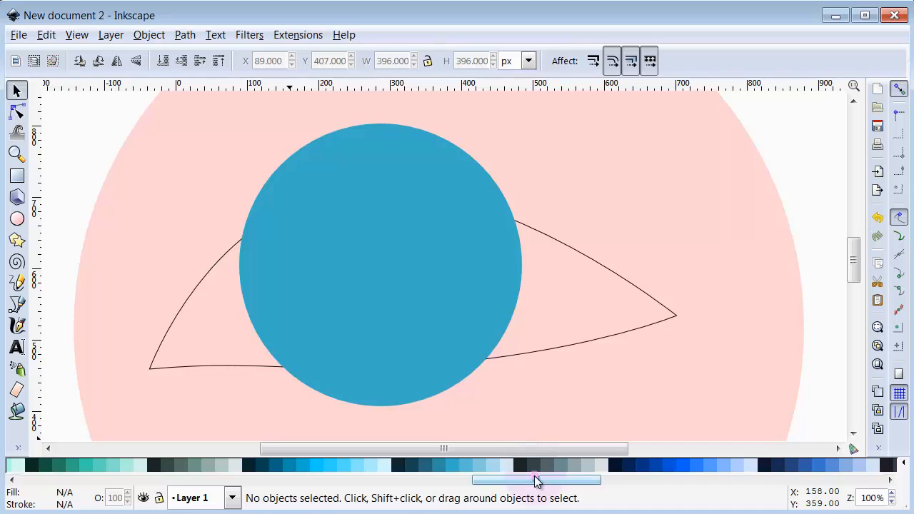
Step: Draw a smaller black pupil circle without stroke inside the blue iris
{"action": "left_click_drag", "start_coordinate": [535, 480], "coordinate": [57, 483]}
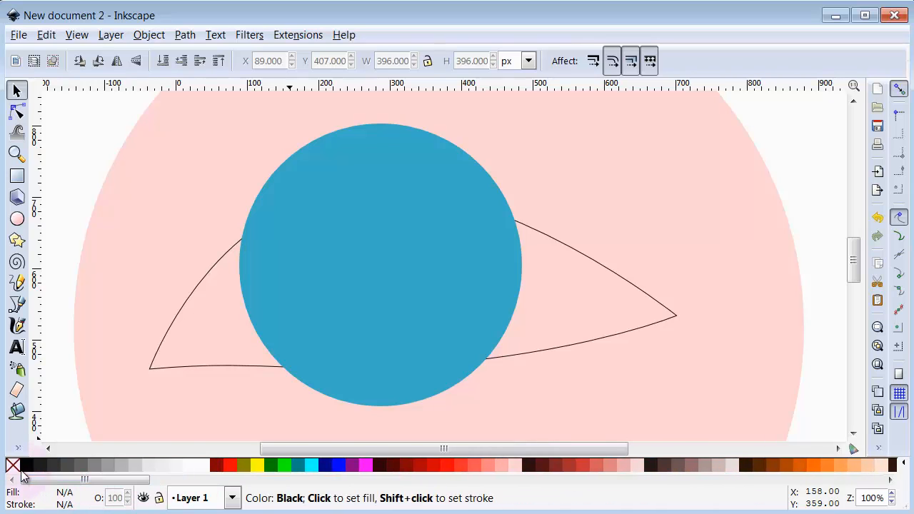
{"action": "left_click", "coordinate": [17, 218]}
{"action": "left_click_drag", "start_coordinate": [315, 184], "coordinate": [497, 355]}
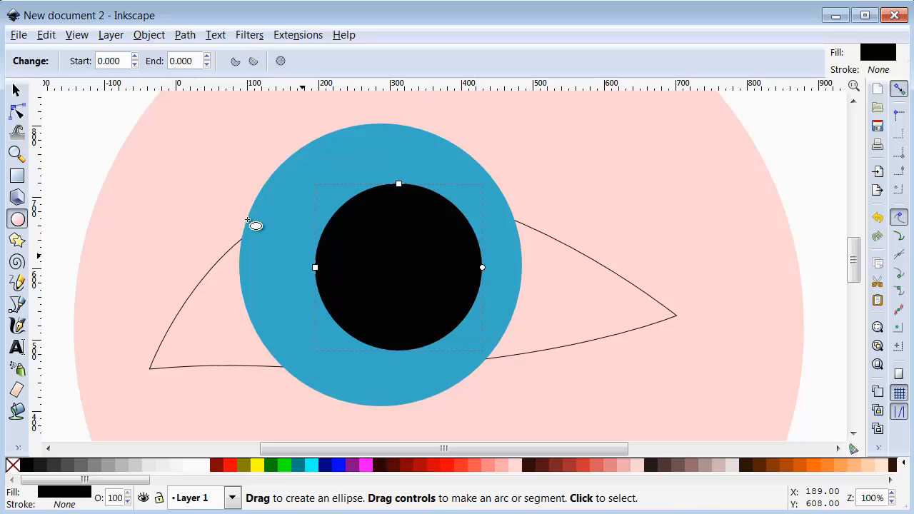
Step: Move the black pupil to the centre of the blue iris, at about X 170, Y 490 px
{"action": "left_click", "coordinate": [16, 90]}
{"action": "left_click_drag", "start_coordinate": [355, 280], "coordinate": [333, 278]}
{"action": "left_click", "coordinate": [64, 172]}
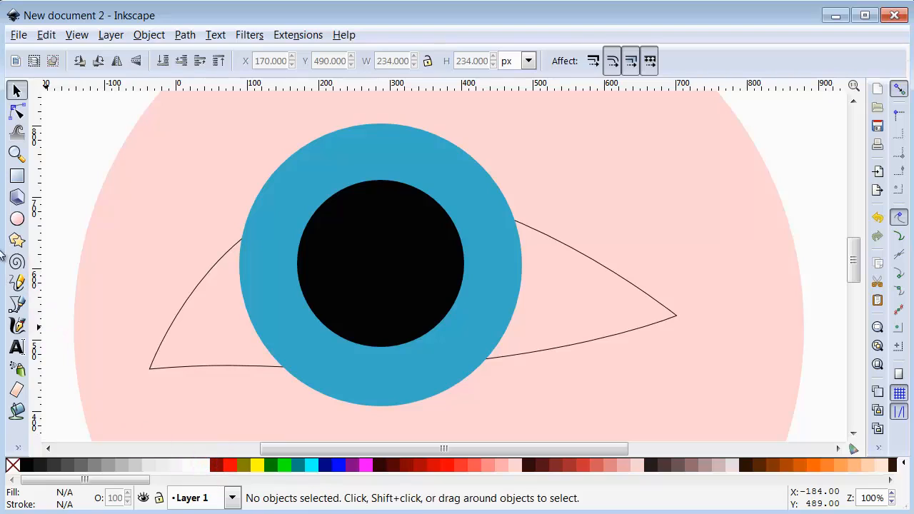
Step: Draw a white ellipse about 45 by 69 px without stroke near the pupil's left edge and label it "highlight"
{"action": "left_click", "coordinate": [17, 219]}
{"action": "left_click_drag", "start_coordinate": [312, 243], "coordinate": [345, 292]}
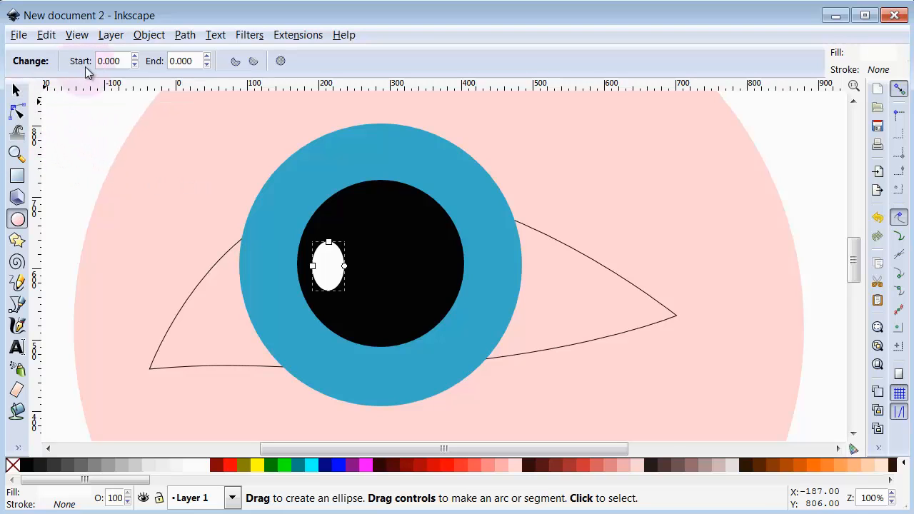
{"action": "left_click", "coordinate": [149, 35]}
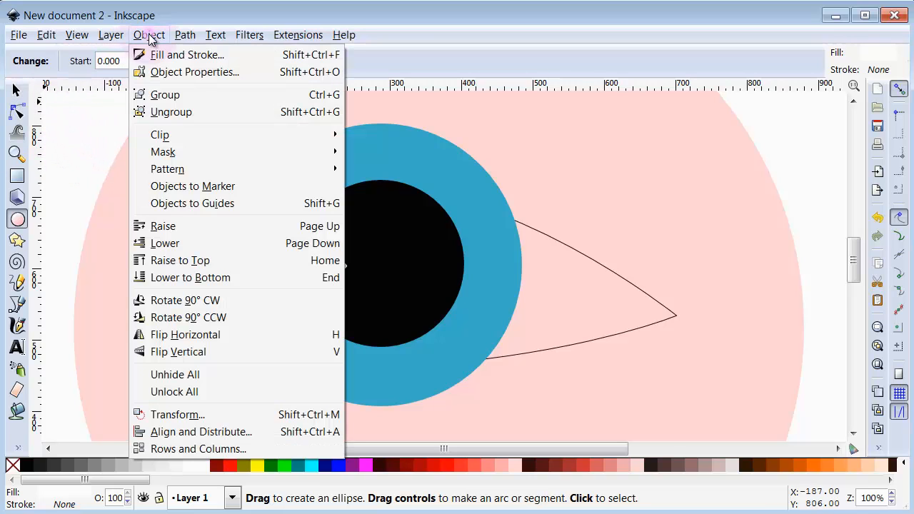
{"action": "left_click", "coordinate": [153, 72]}
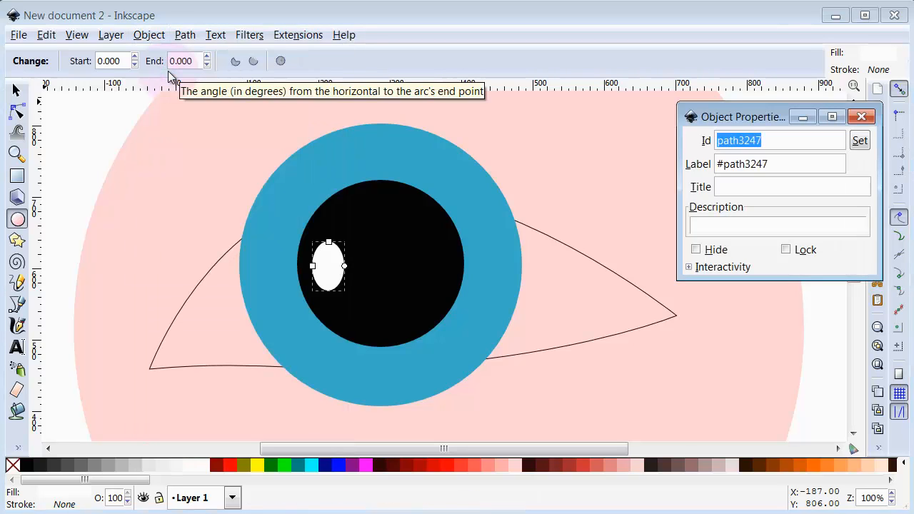
{"action": "left_click", "coordinate": [17, 90]}
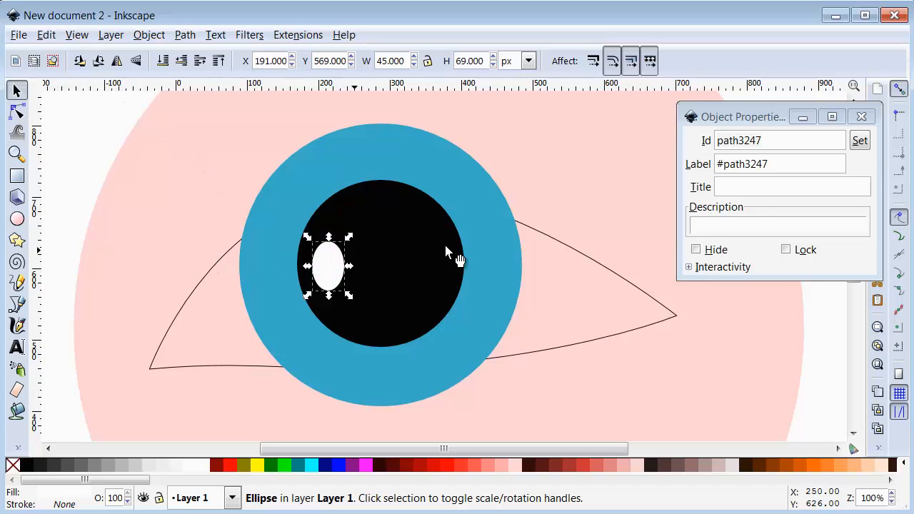
{"action": "left_click_drag", "start_coordinate": [787, 163], "coordinate": [713, 163]}
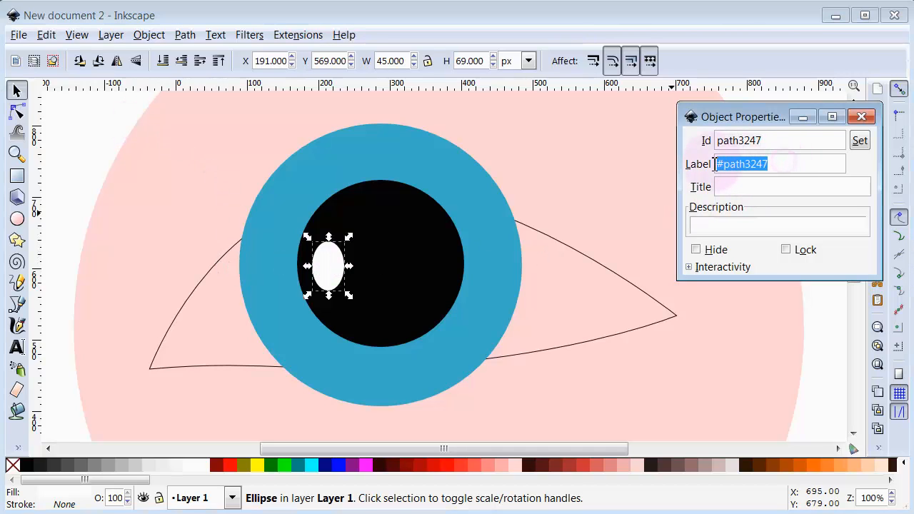
{"action": "type", "text": "h"}
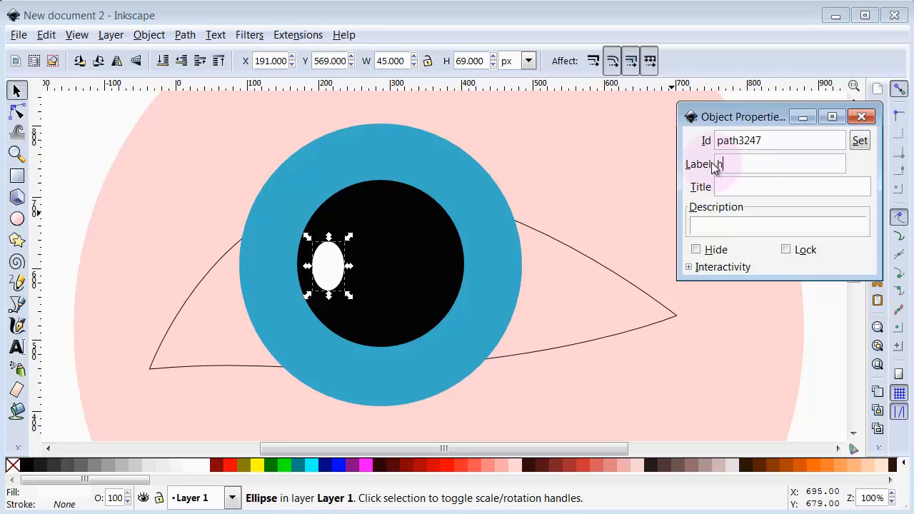
{"action": "type", "text": "ighlight"}
{"action": "left_click", "coordinate": [860, 140]}
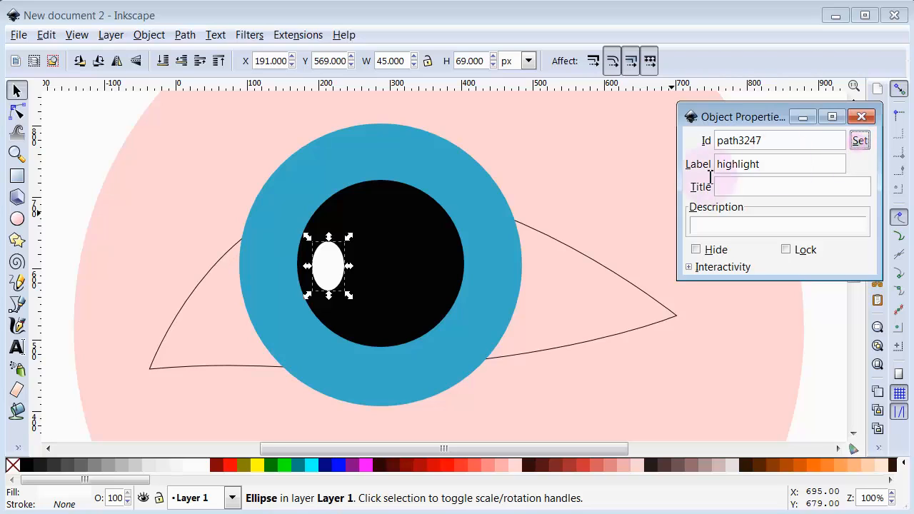
Step: Set the black pupil circle's object label to "pupil"
{"action": "left_click", "coordinate": [432, 224]}
{"action": "left_click", "coordinate": [754, 167]}
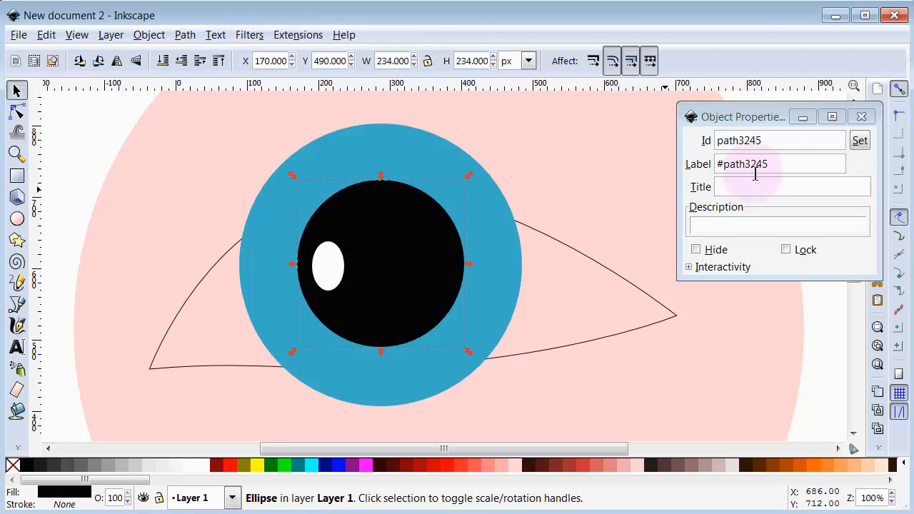
{"action": "left_click", "coordinate": [788, 163]}
{"action": "left_click_drag", "start_coordinate": [788, 163], "coordinate": [706, 164]}
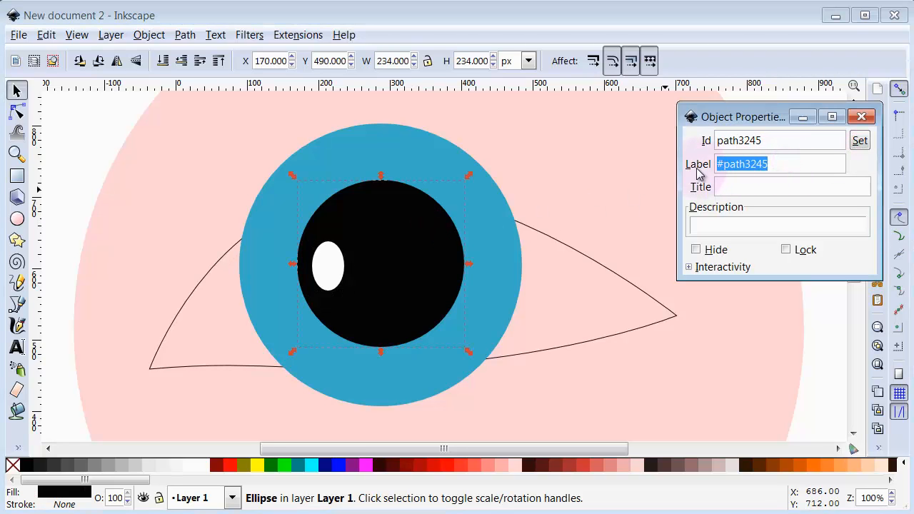
{"action": "type", "text": "pupil"}
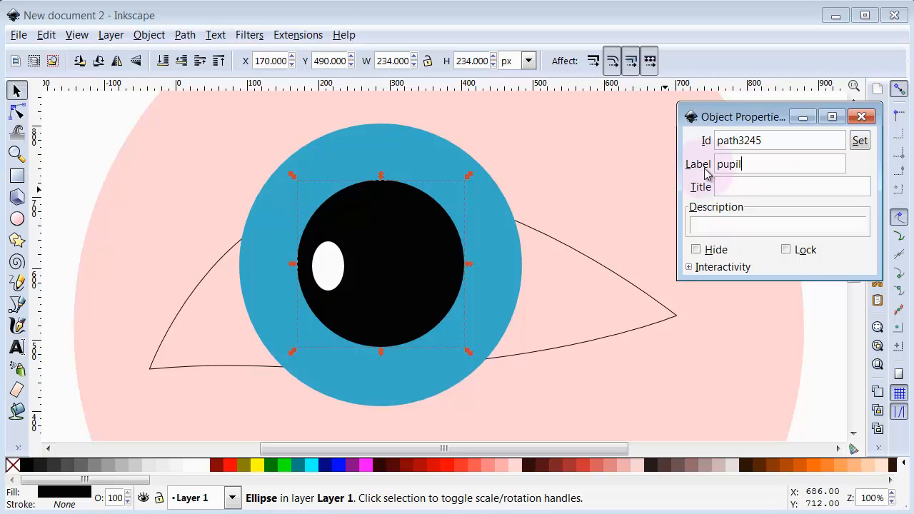
{"action": "left_click", "coordinate": [860, 140]}
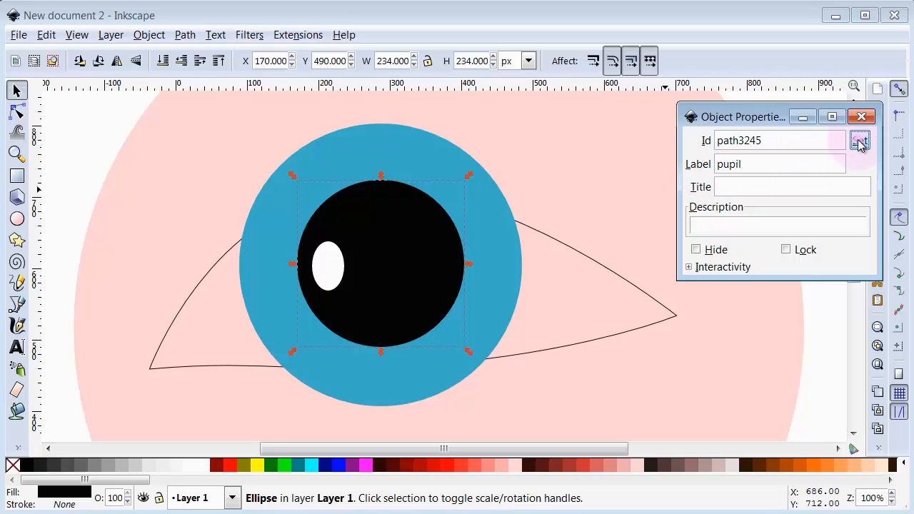
Step: Set the blue circle's object label to "iris" and deselect it
{"action": "left_click", "coordinate": [442, 151]}
{"action": "triple_click", "coordinate": [787, 163]}
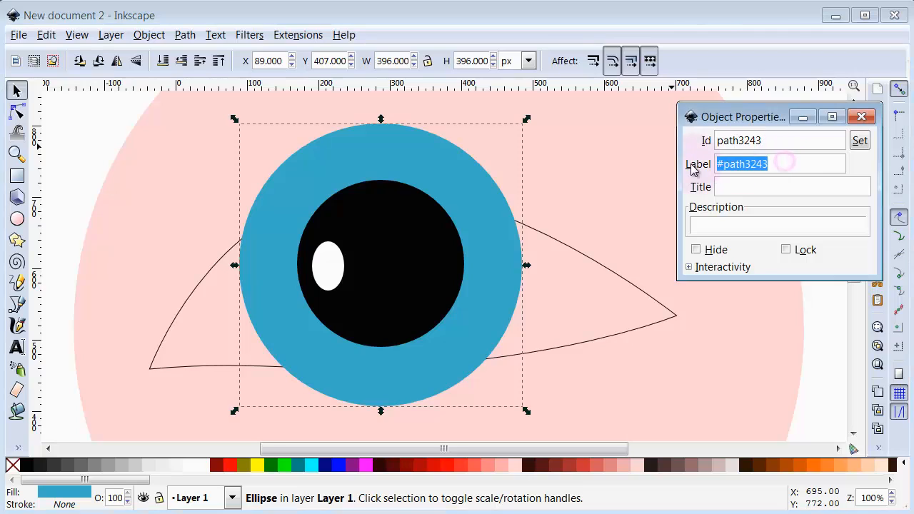
{"action": "type", "text": "iris"}
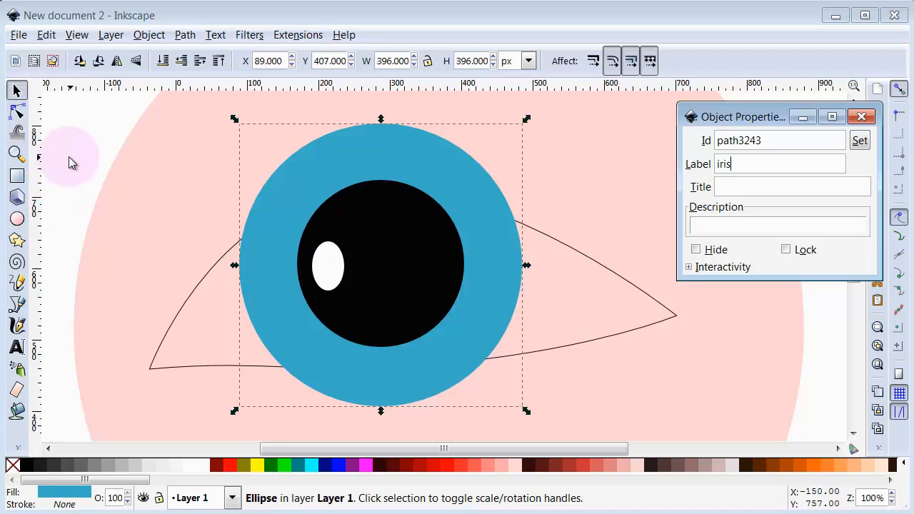
{"action": "left_click", "coordinate": [69, 158]}
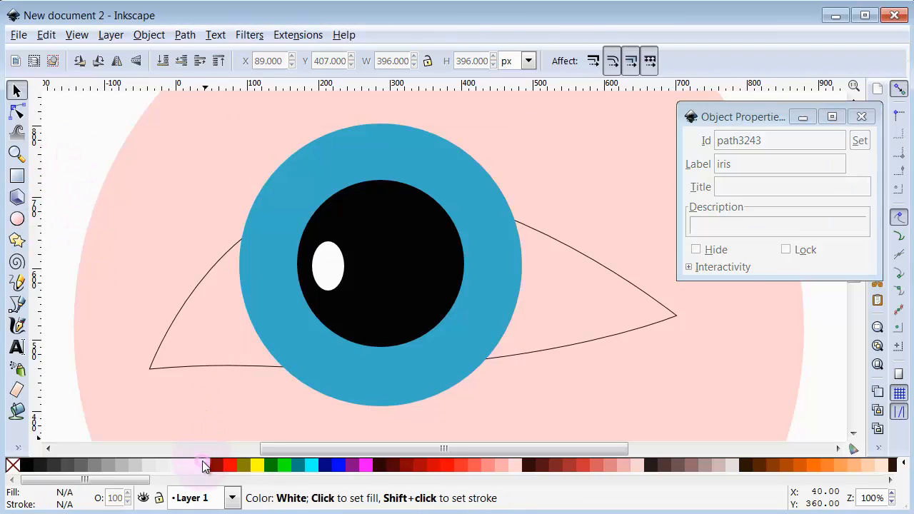
Step: Draw a large white ellipse about 947 by 547 px over the whole eye and label it "eyeball"
{"action": "left_click", "coordinate": [18, 218]}
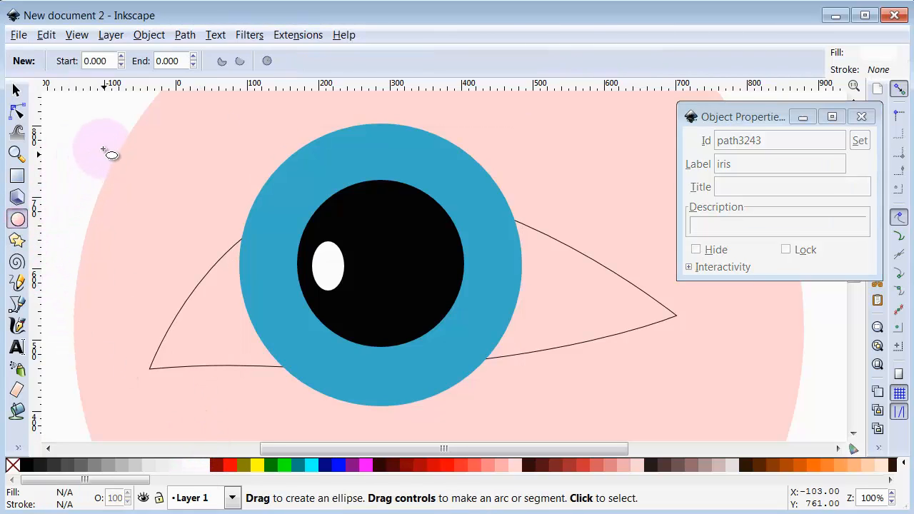
{"action": "left_click_drag", "start_coordinate": [95, 107], "coordinate": [768, 503]}
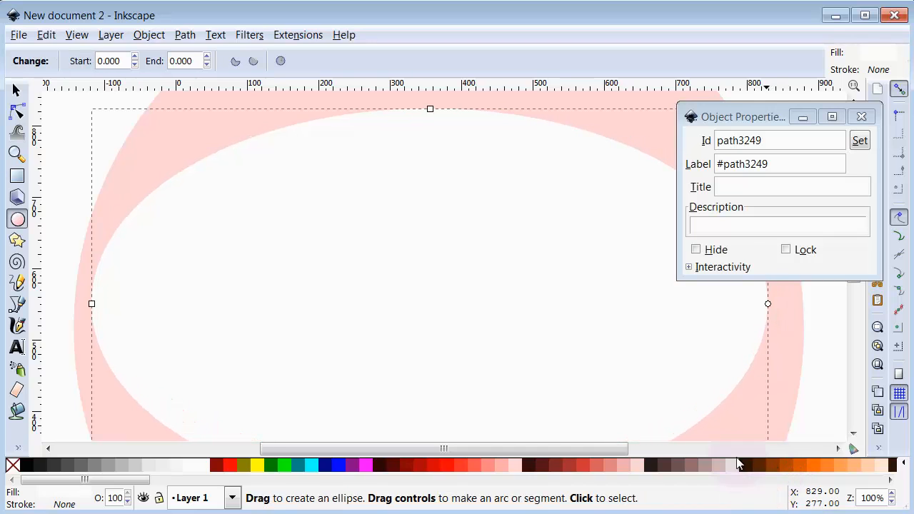
{"action": "left_click_drag", "start_coordinate": [800, 164], "coordinate": [696, 169]}
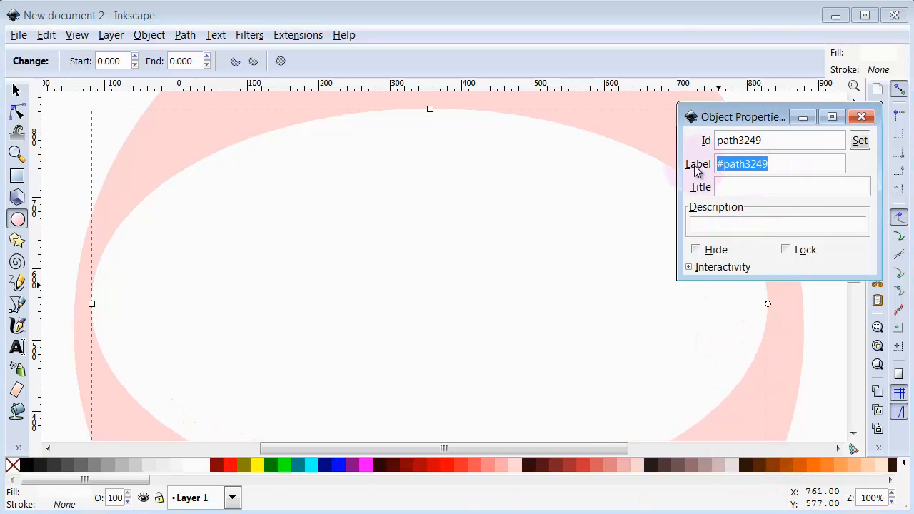
{"action": "type", "text": "eyeball"}
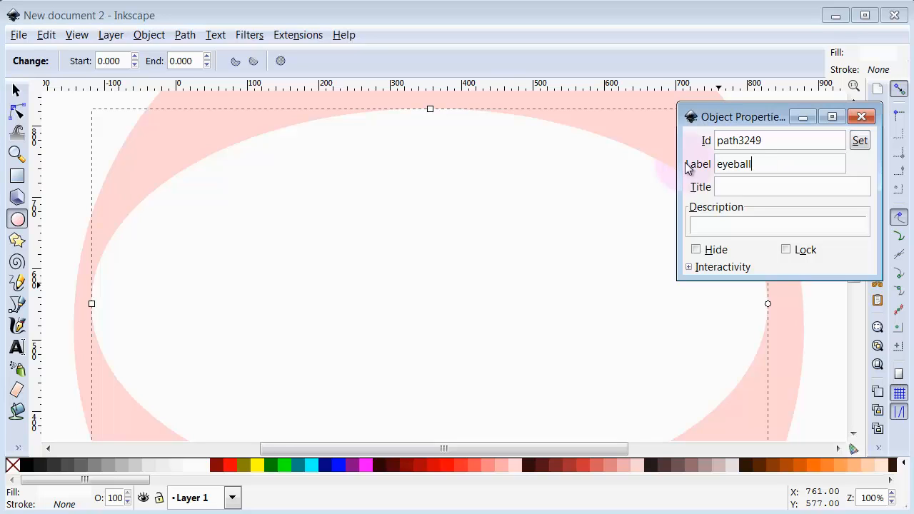
Step: Lower the white eyeball ellipse to just behind the iris and move it to about X -151, Y 305 px
{"action": "left_click", "coordinate": [16, 90]}
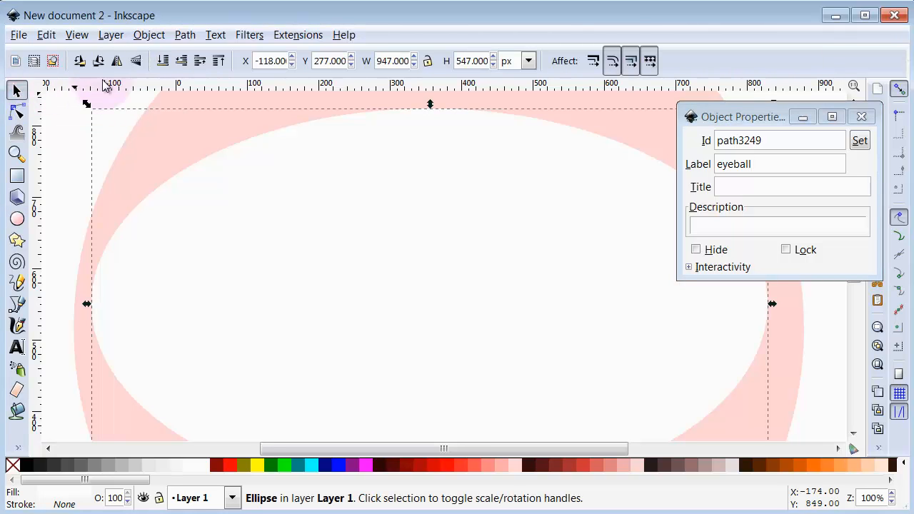
{"action": "left_click", "coordinate": [184, 63]}
{"action": "left_click", "coordinate": [184, 63]}
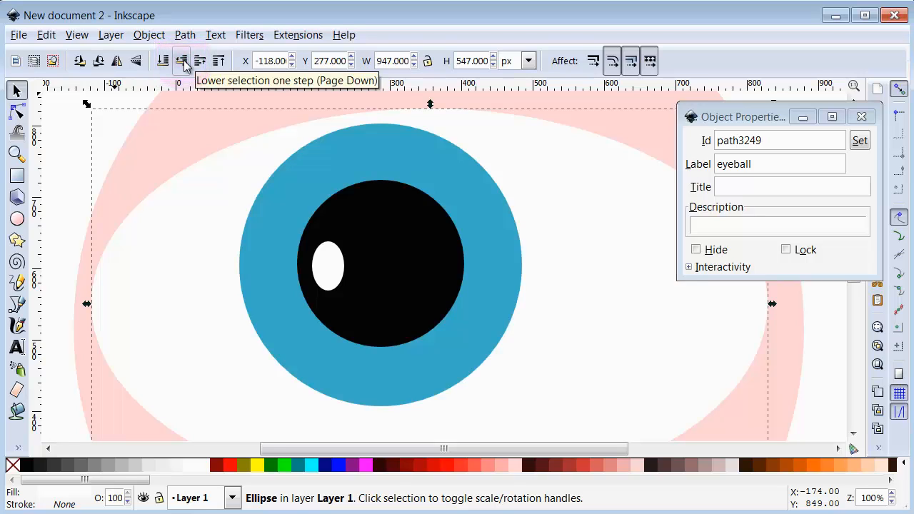
{"action": "left_click_drag", "start_coordinate": [203, 261], "coordinate": [158, 272]}
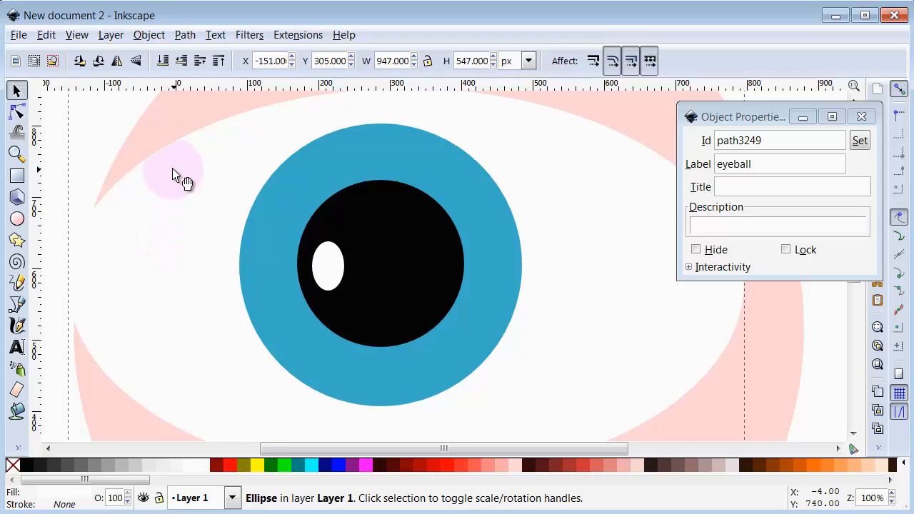
Step: Group the eyeball, iris, pupil and highlight ellipses together
{"action": "key", "text": "shift"}
{"action": "left_click", "coordinate": [265, 186], "text": "shift"}
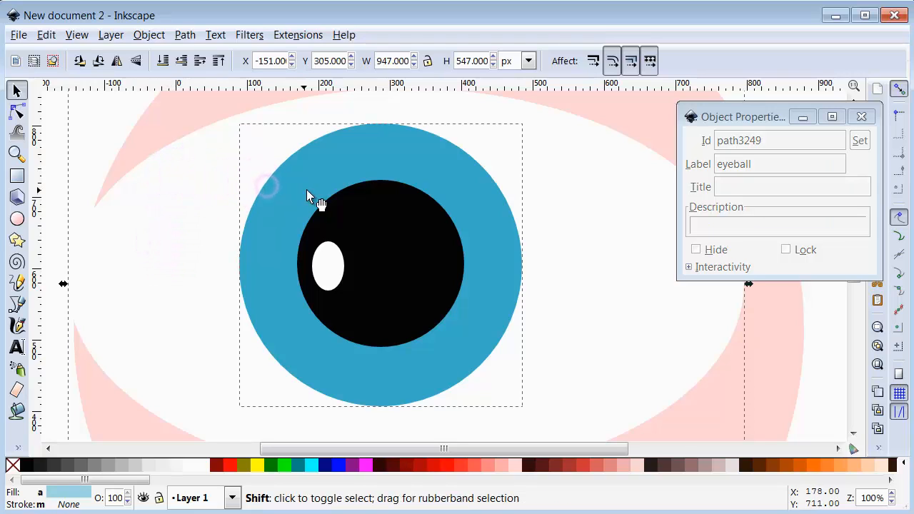
{"action": "left_click", "coordinate": [336, 198], "text": "shift"}
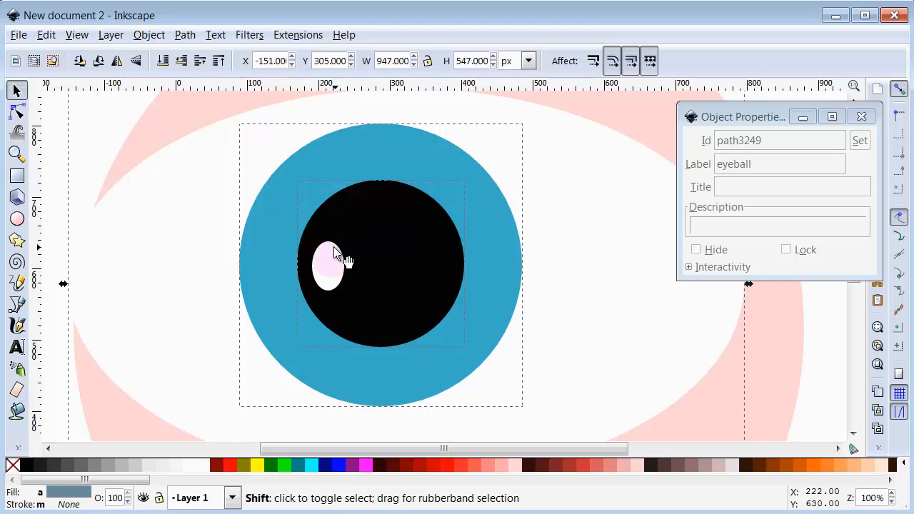
{"action": "left_click", "coordinate": [332, 251], "text": "shift"}
{"action": "left_click", "coordinate": [148, 36]}
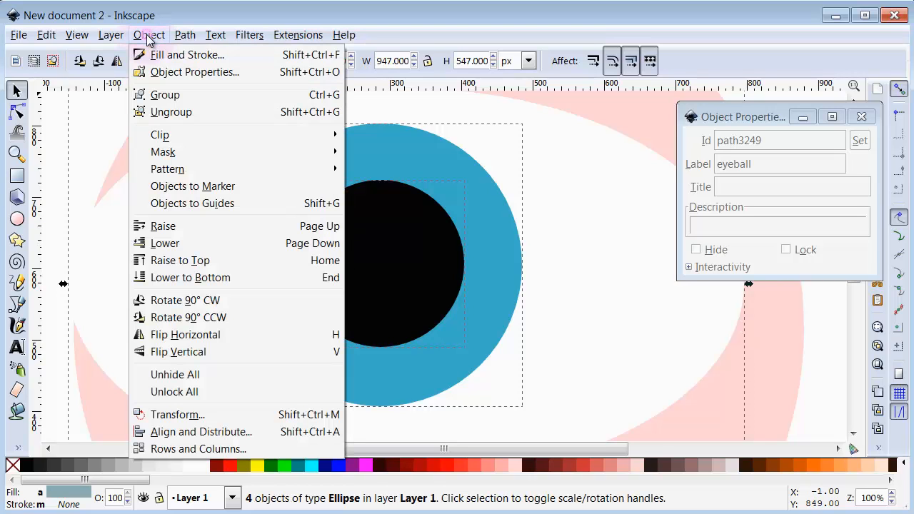
{"action": "left_click", "coordinate": [162, 93]}
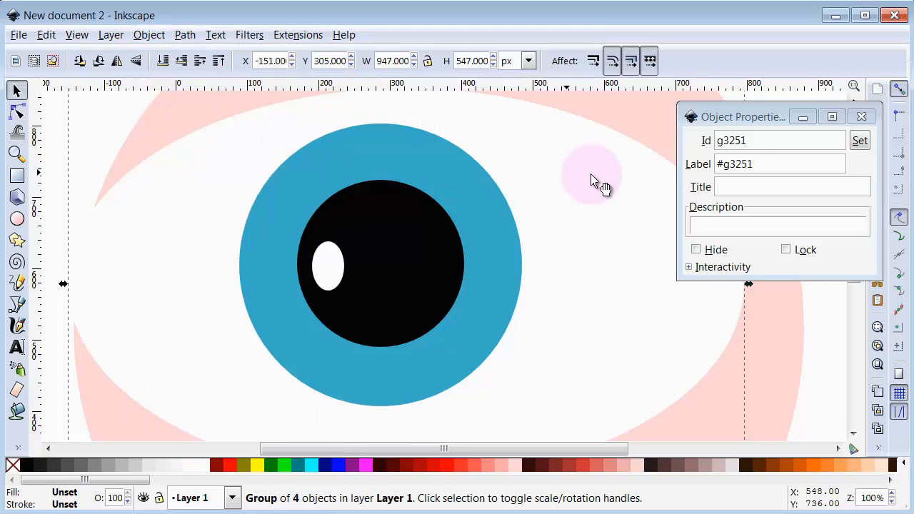
Step: Label the group "eyball group" and lower it behind the eye outline
{"action": "left_click_drag", "start_coordinate": [755, 163], "coordinate": [685, 163]}
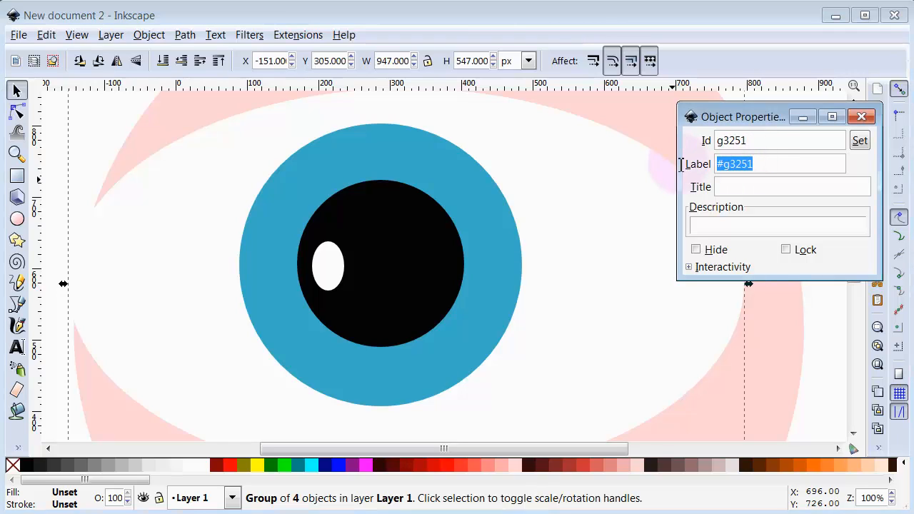
{"action": "type", "text": "eyball group"}
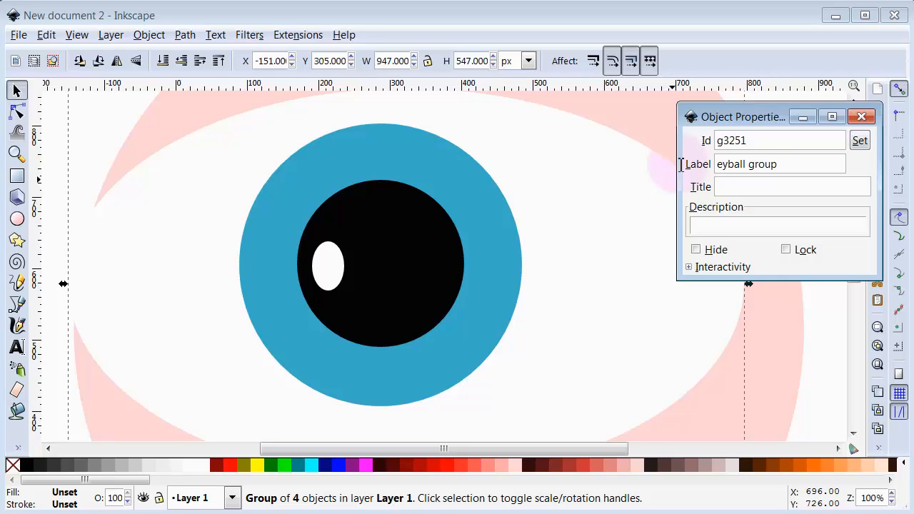
{"action": "left_click", "coordinate": [185, 66]}
{"action": "left_click", "coordinate": [183, 63]}
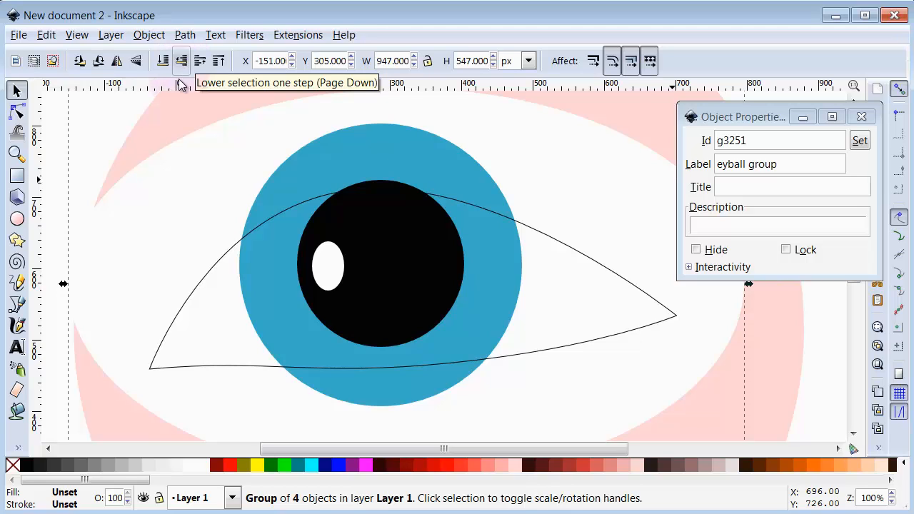
Step: Set the eye outline path's object label to "eye contour"
{"action": "left_click", "coordinate": [206, 281]}
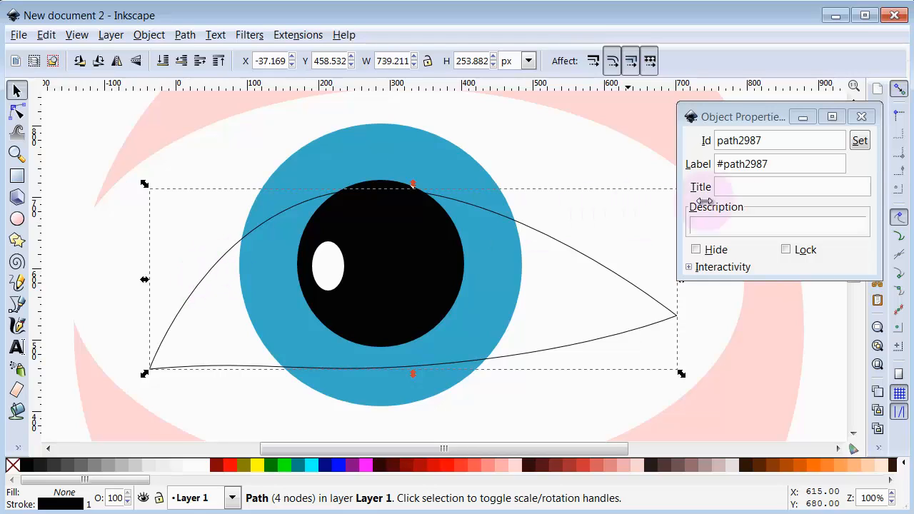
{"action": "left_click_drag", "start_coordinate": [790, 160], "coordinate": [706, 163]}
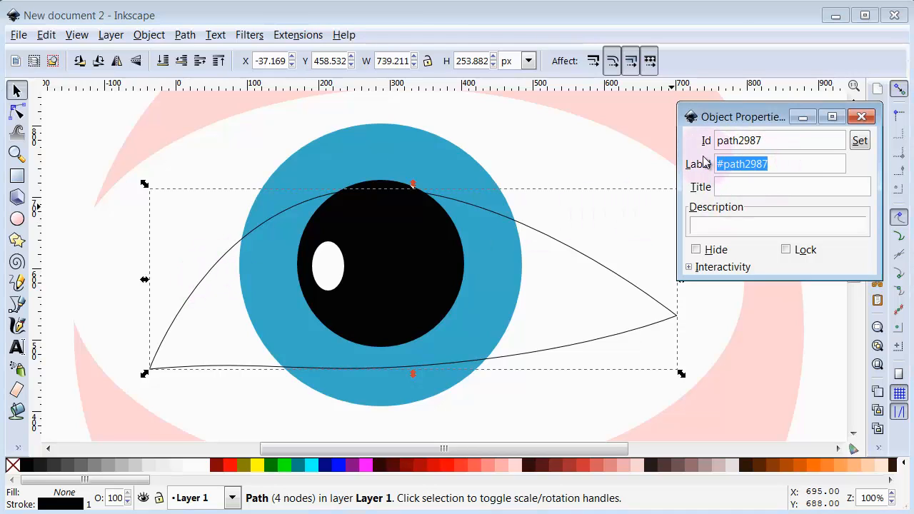
{"action": "type", "text": "eye contour"}
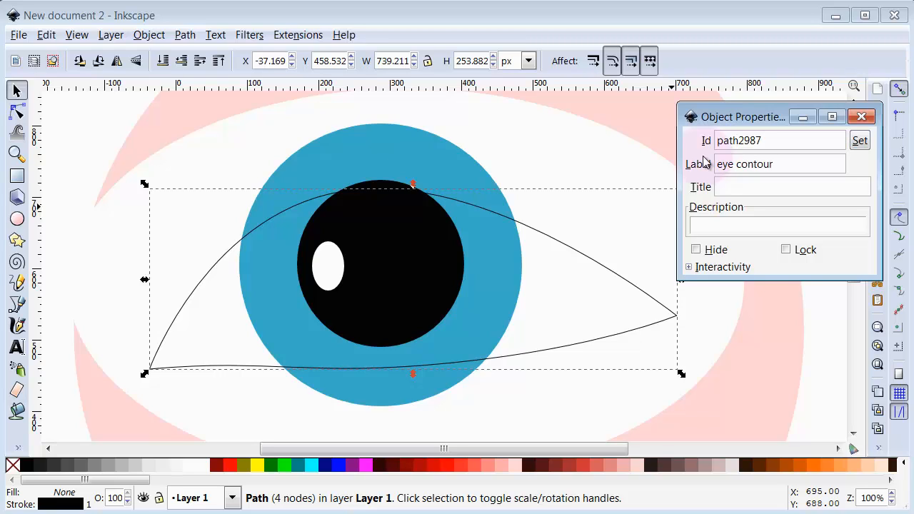
Step: Duplicate the eye contour path and label the copy "eye clipping"
{"action": "right_click", "coordinate": [208, 275]}
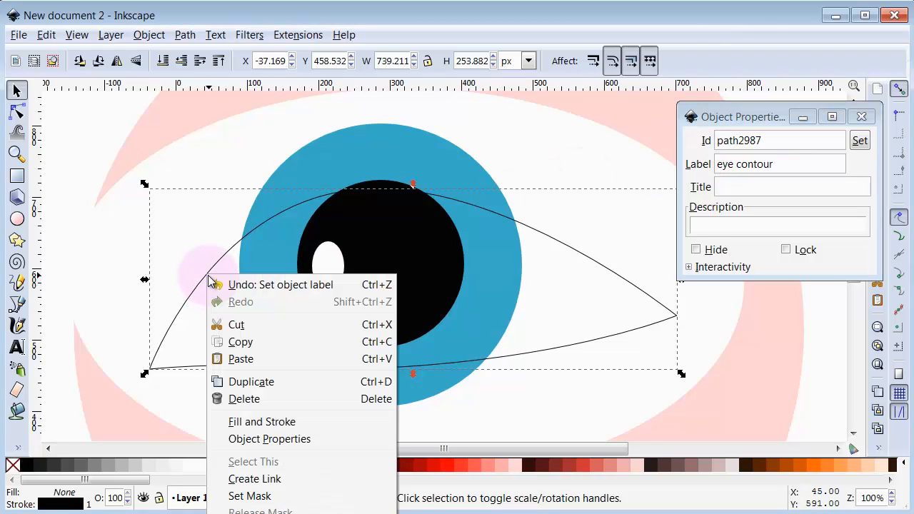
{"action": "left_click", "coordinate": [252, 386]}
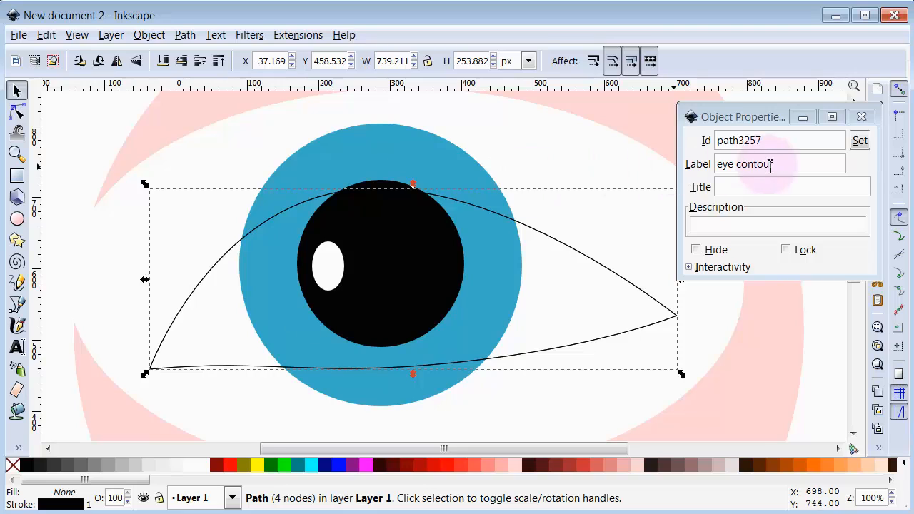
{"action": "left_click_drag", "start_coordinate": [795, 166], "coordinate": [741, 165]}
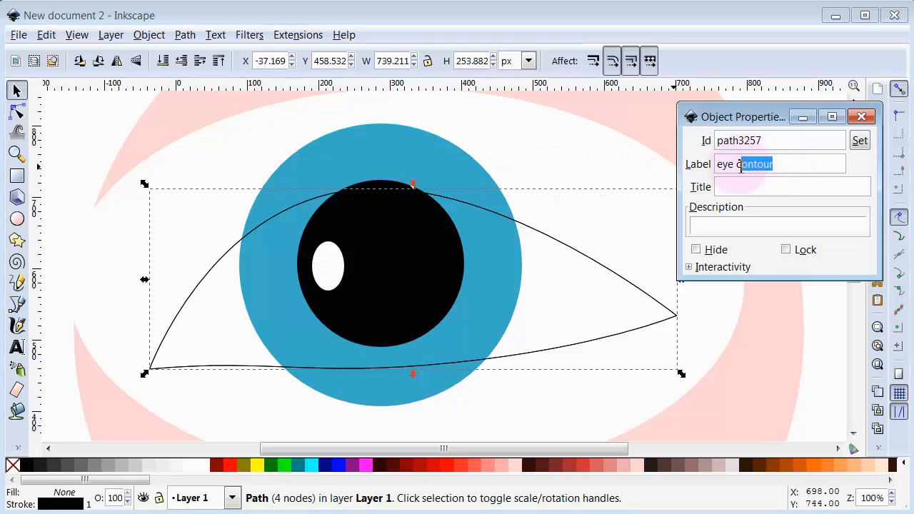
{"action": "type", "text": "clipping"}
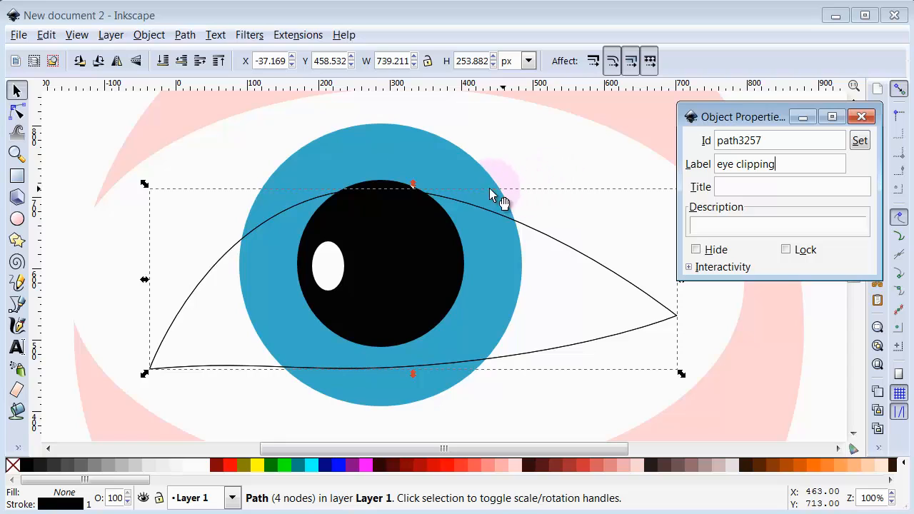
Step: Clip the eyeball group with the "eye clipping" path
{"action": "left_click", "coordinate": [243, 125], "text": "shift"}
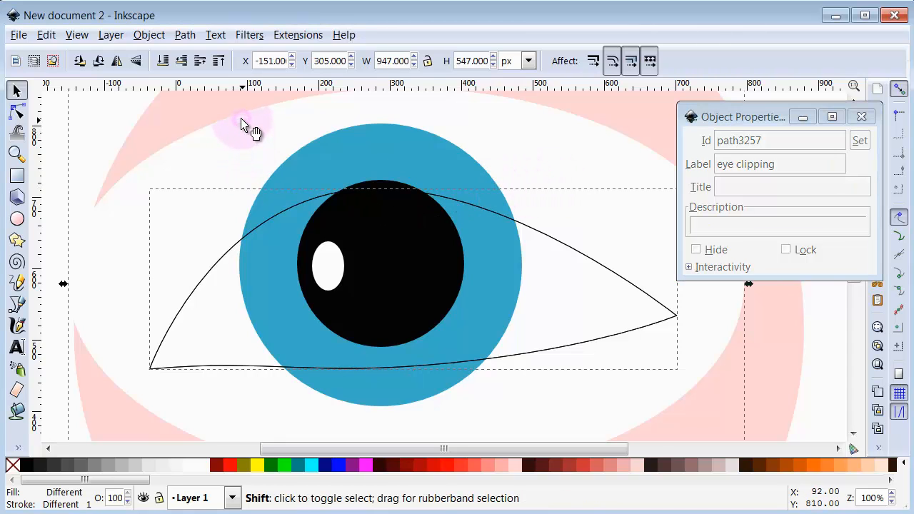
{"action": "left_click", "coordinate": [150, 35]}
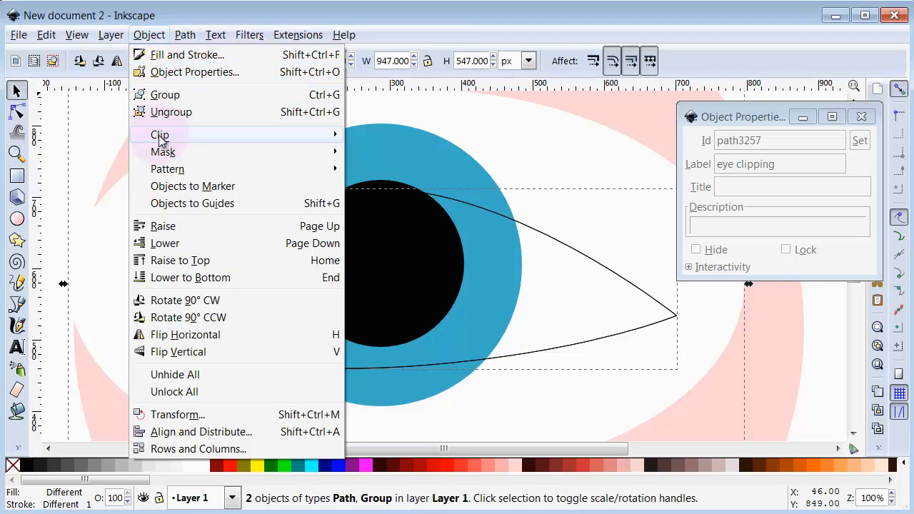
{"action": "mouse_move", "coordinate": [231, 135]}
{"action": "left_click", "coordinate": [397, 137]}
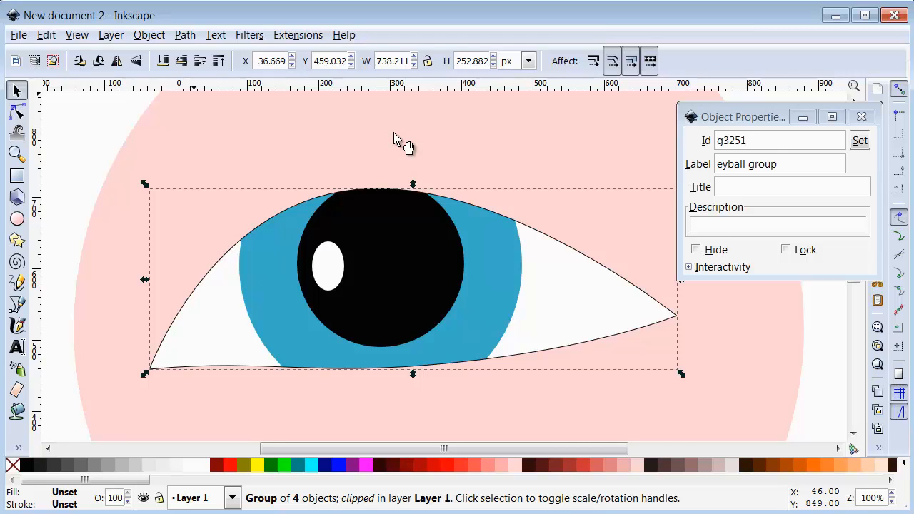
Step: Set the eye contour's stroke width to 32 px and deselect it
{"action": "left_click", "coordinate": [217, 365], "text": "ctrl"}
{"action": "right_click", "coordinate": [89, 505]}
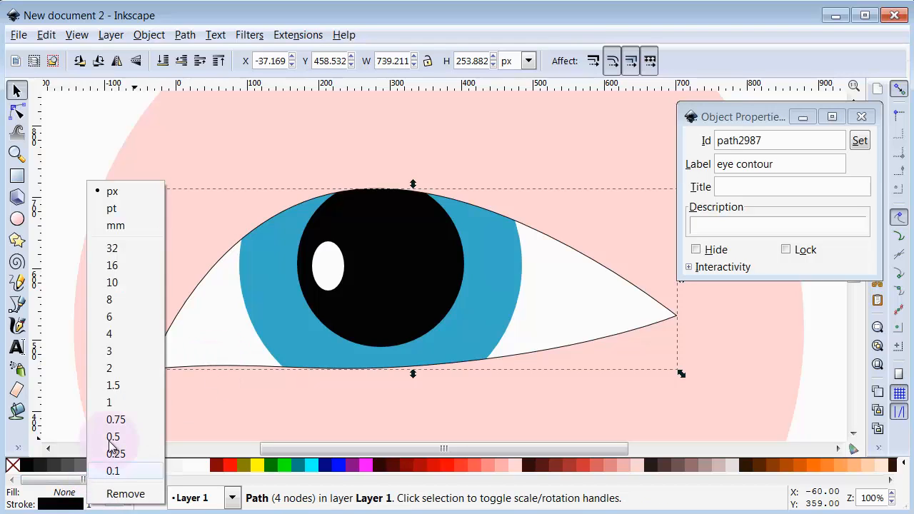
{"action": "left_click", "coordinate": [126, 249]}
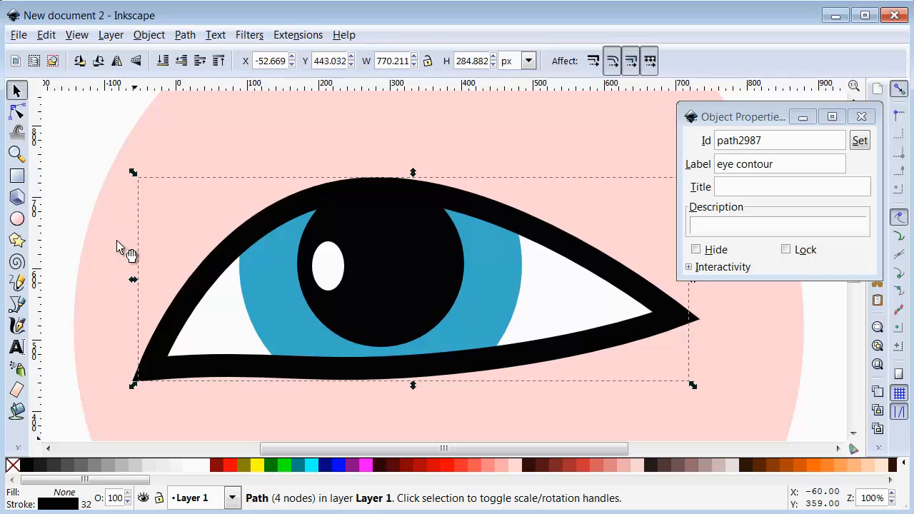
{"action": "left_click", "coordinate": [69, 122]}
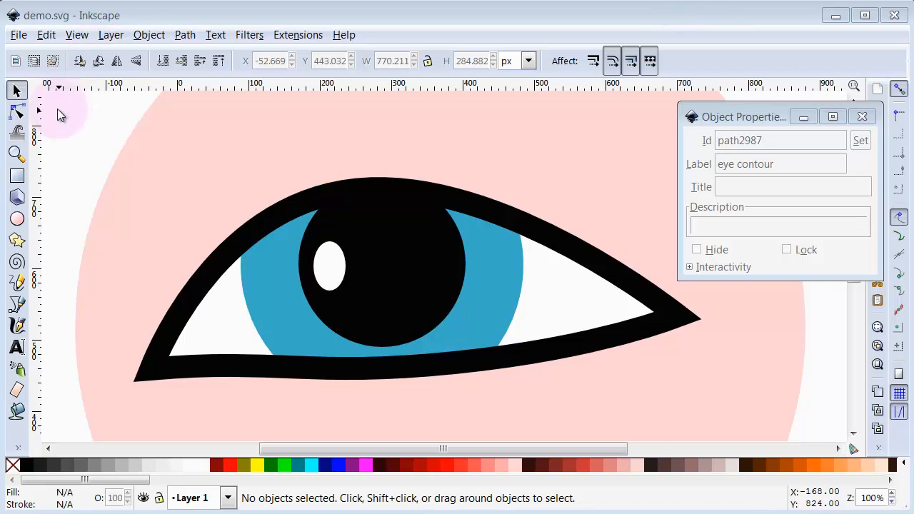
Step: Duplicate the thick eye contour and label the copy "eye lashes"
{"action": "left_click", "coordinate": [237, 248]}
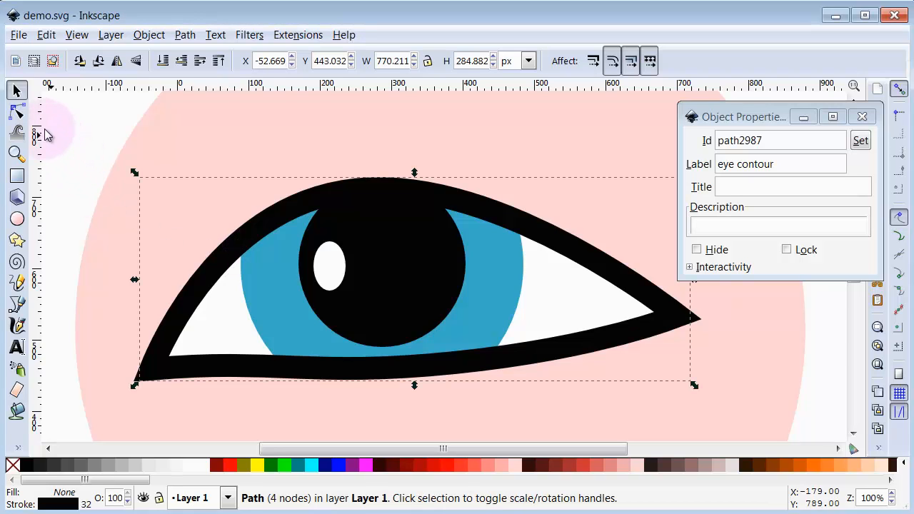
{"action": "right_click", "coordinate": [223, 251]}
{"action": "left_click", "coordinate": [257, 357]}
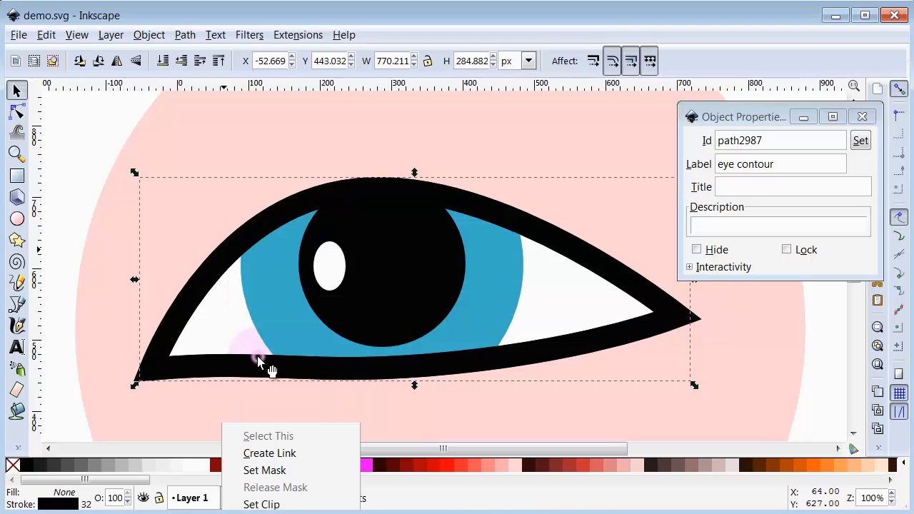
{"action": "left_click", "coordinate": [740, 167]}
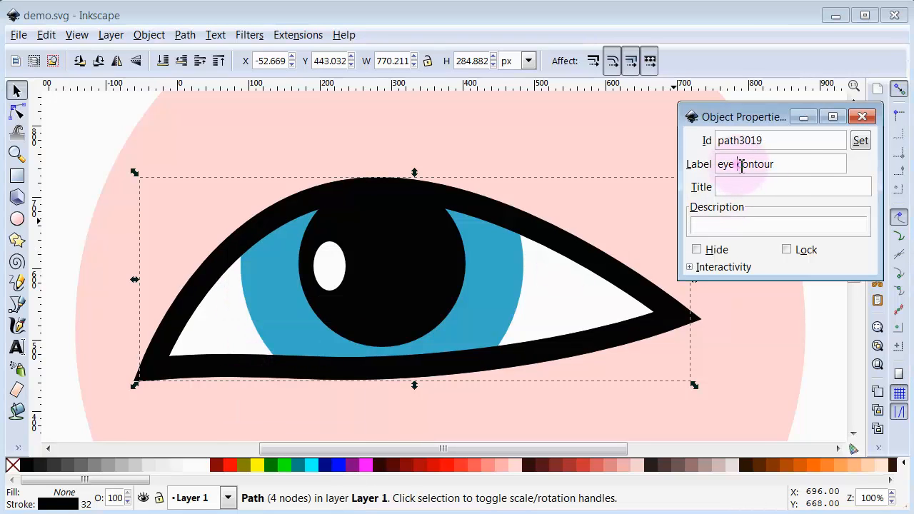
{"action": "left_click_drag", "start_coordinate": [741, 165], "coordinate": [804, 165]}
{"action": "type", "text": "lashes"}
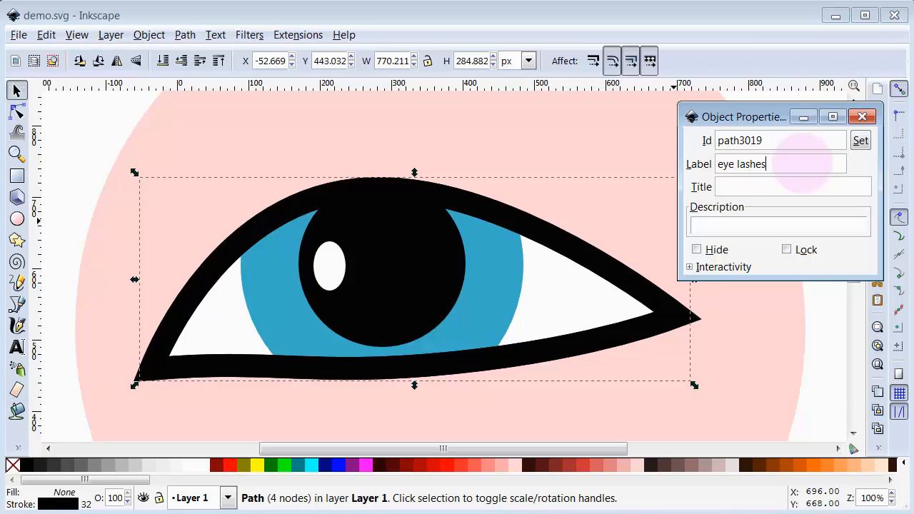
{"action": "key", "text": "Return"}
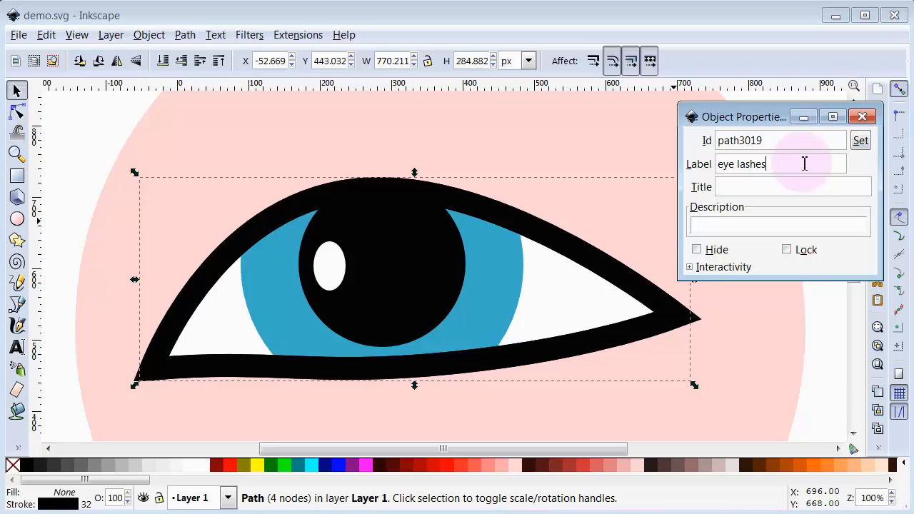
Step: Give the eye lashes path a black fill and a red stroke 1 px wide, ready for node editing
{"action": "left_click", "coordinate": [17, 113]}
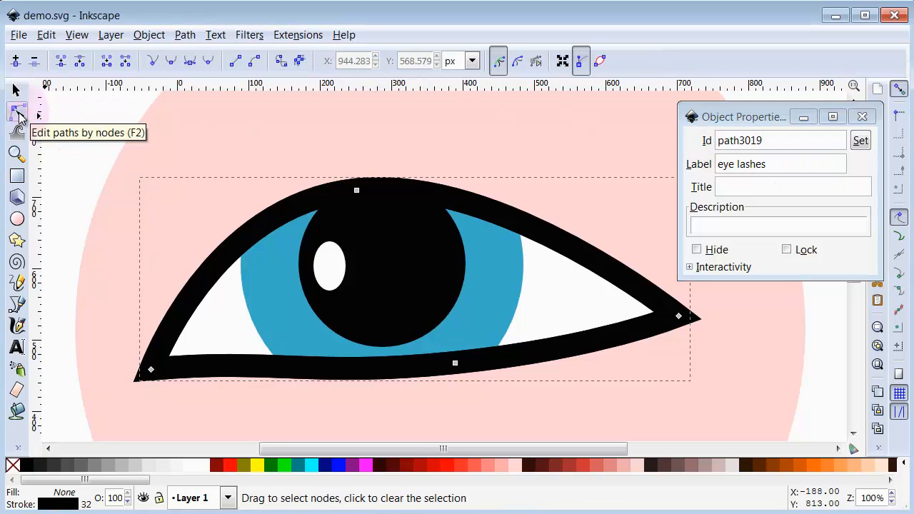
{"action": "left_click", "coordinate": [29, 468]}
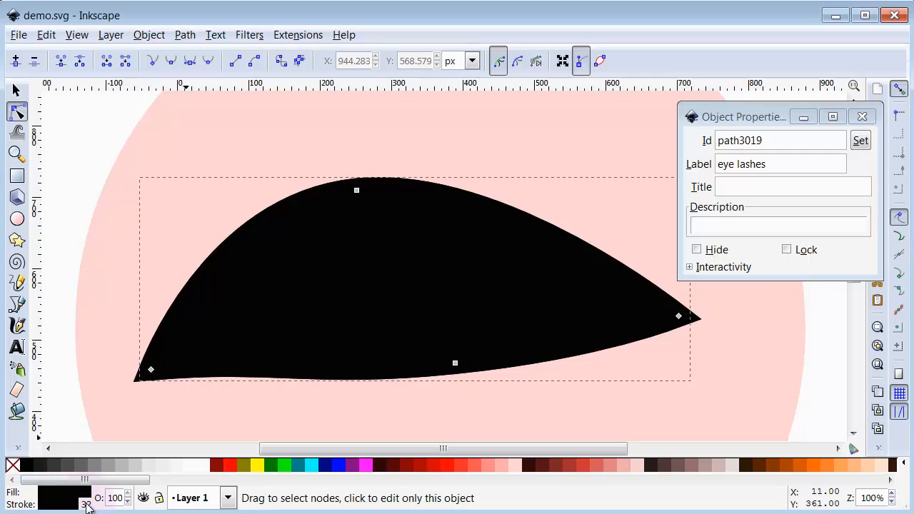
{"action": "left_click", "coordinate": [230, 465], "text": "shift"}
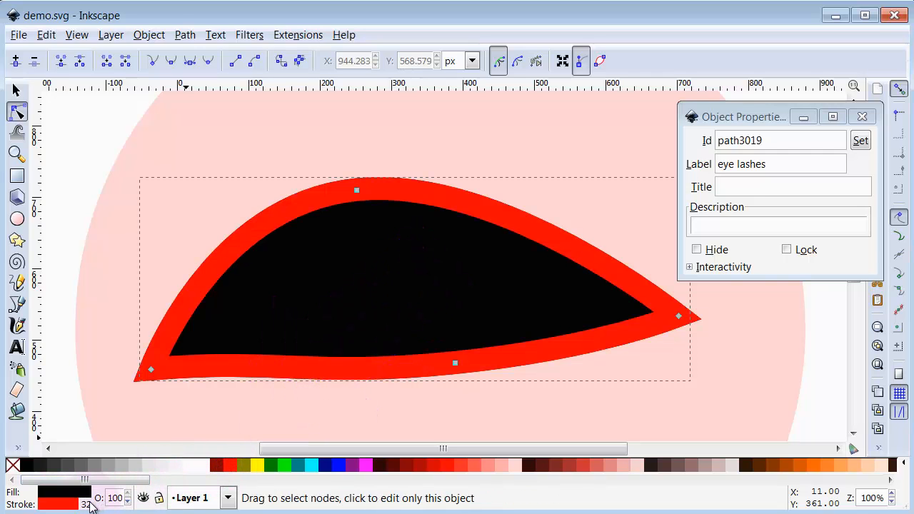
{"action": "right_click", "coordinate": [87, 506]}
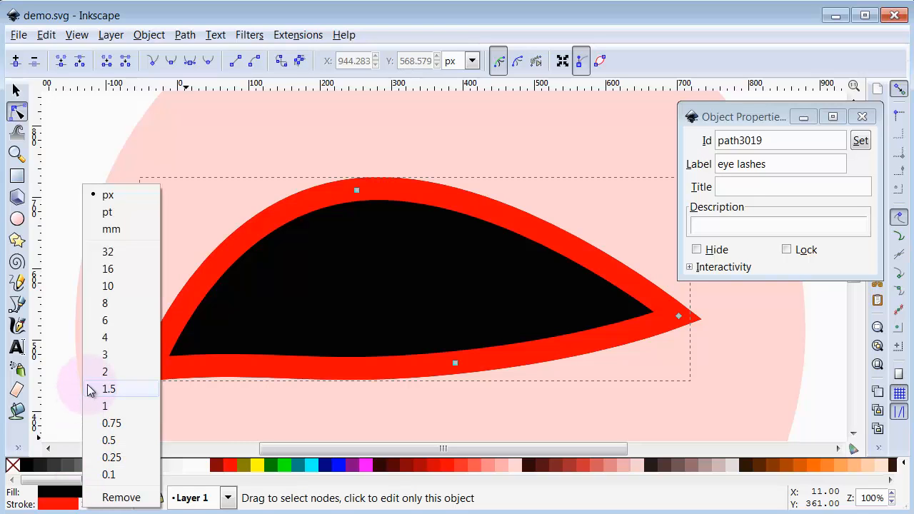
{"action": "left_click", "coordinate": [112, 406]}
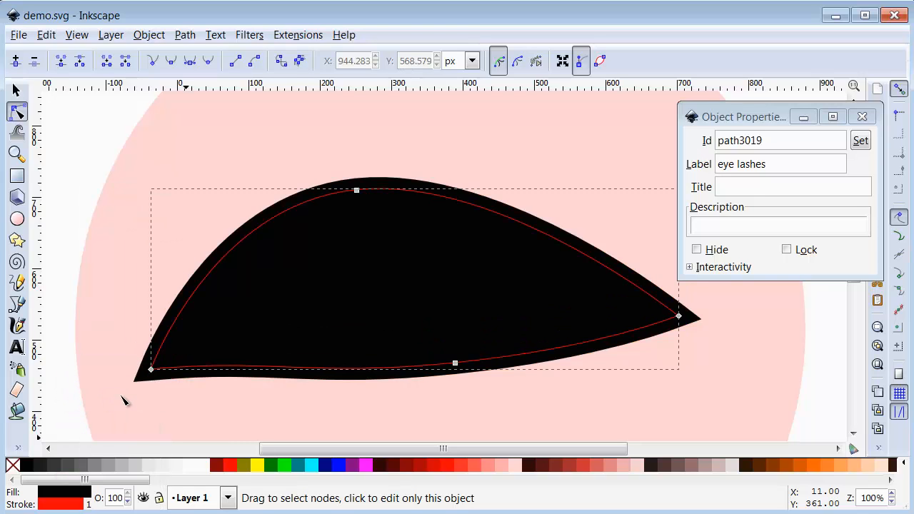
Step: Move the lashes path's lower middle node above the upper lid to about X 199, Y 760 px and make the inner corner node sharp
{"action": "left_click", "coordinate": [456, 365]}
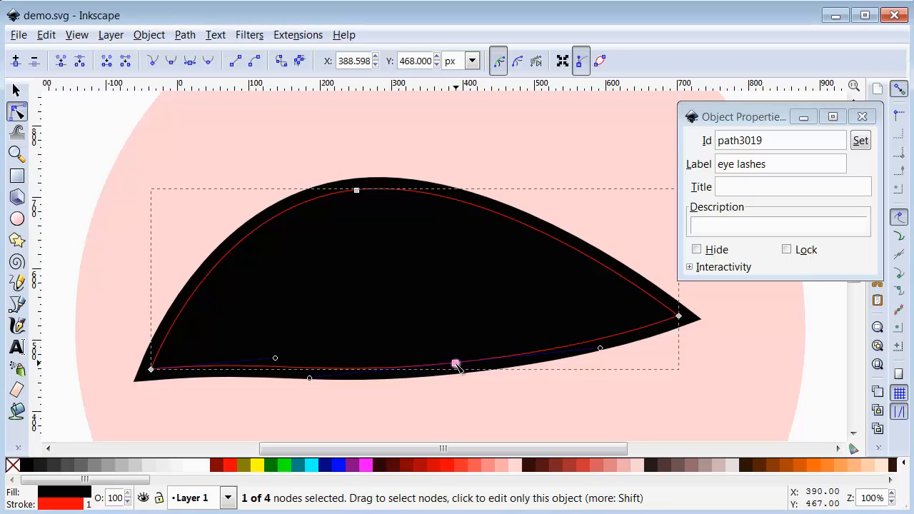
{"action": "left_click_drag", "start_coordinate": [457, 365], "coordinate": [397, 135]}
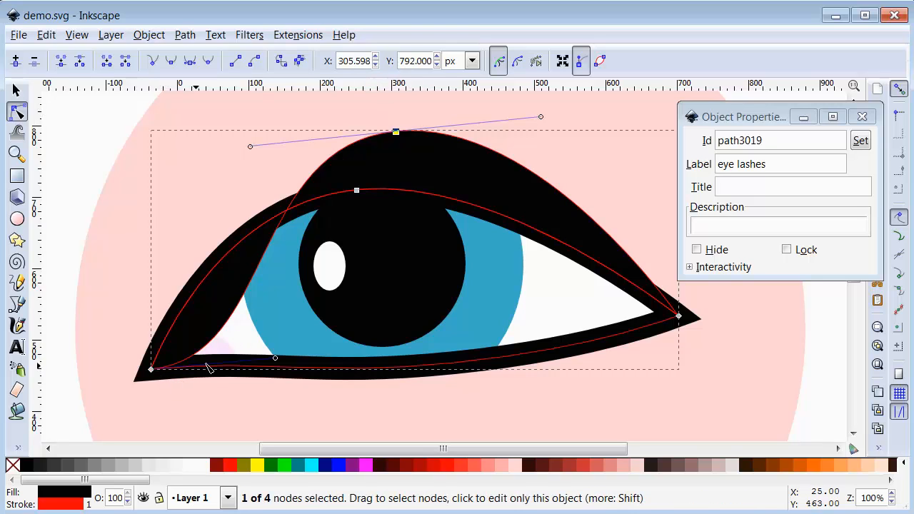
{"action": "left_click", "coordinate": [151, 369]}
{"action": "left_click", "coordinate": [153, 61]}
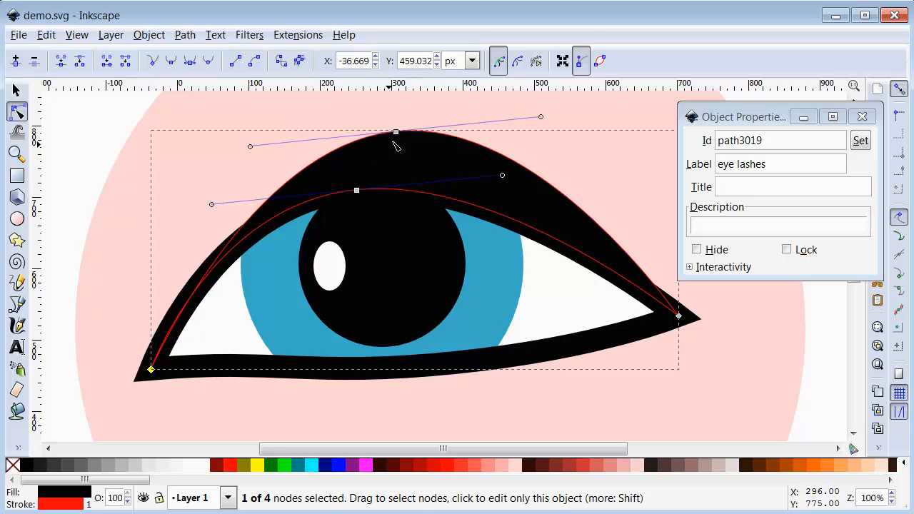
{"action": "left_click_drag", "start_coordinate": [396, 132], "coordinate": [321, 158]}
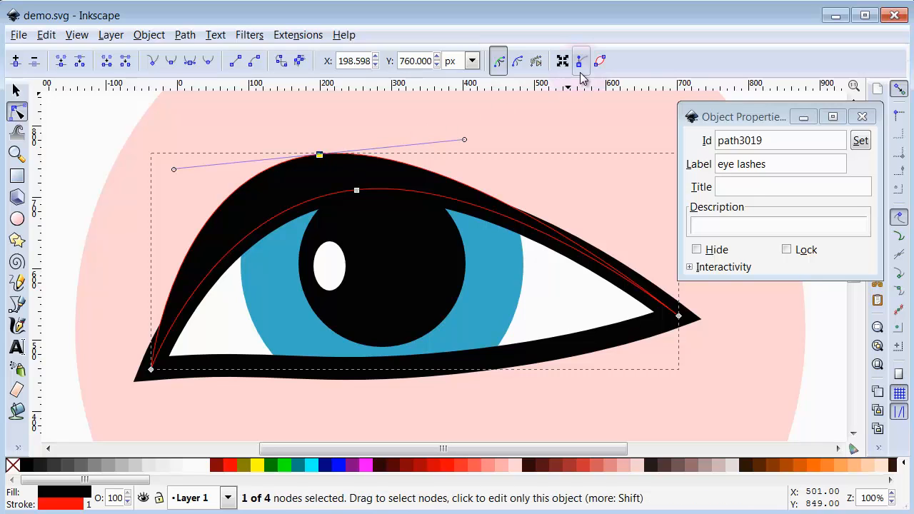
Step: Close the object properties and pull the lashes path's outer corner node outward to about X 870, Y 565 px
{"action": "left_click", "coordinate": [862, 117]}
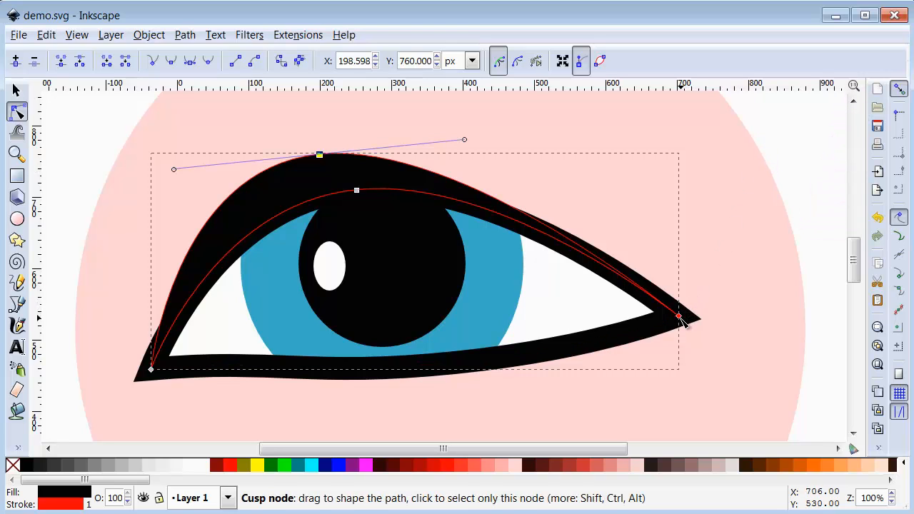
{"action": "left_click_drag", "start_coordinate": [681, 320], "coordinate": [804, 301]}
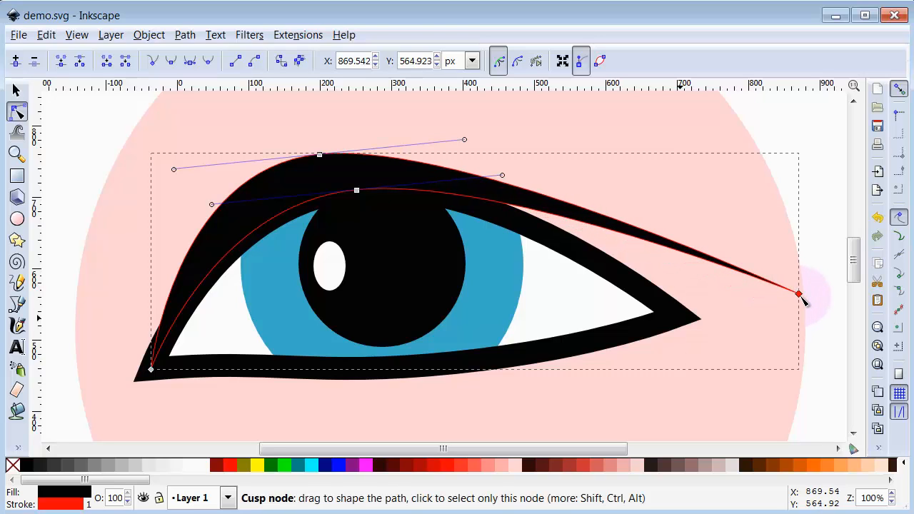
{"action": "left_click", "coordinate": [827, 337]}
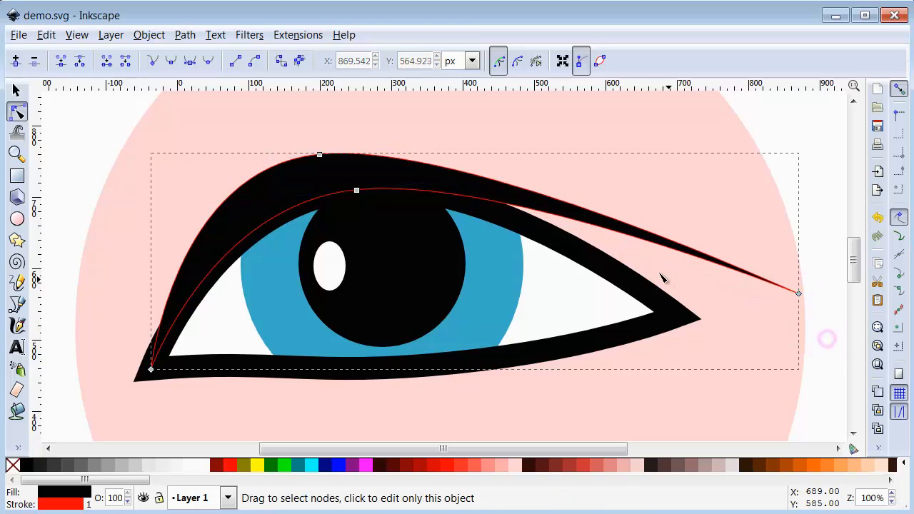
Step: Insert one node on the outer lower edge and three on the outer upper edge, moving the lower one to about X 662, Y 586 px
{"action": "left_click", "coordinate": [641, 240]}
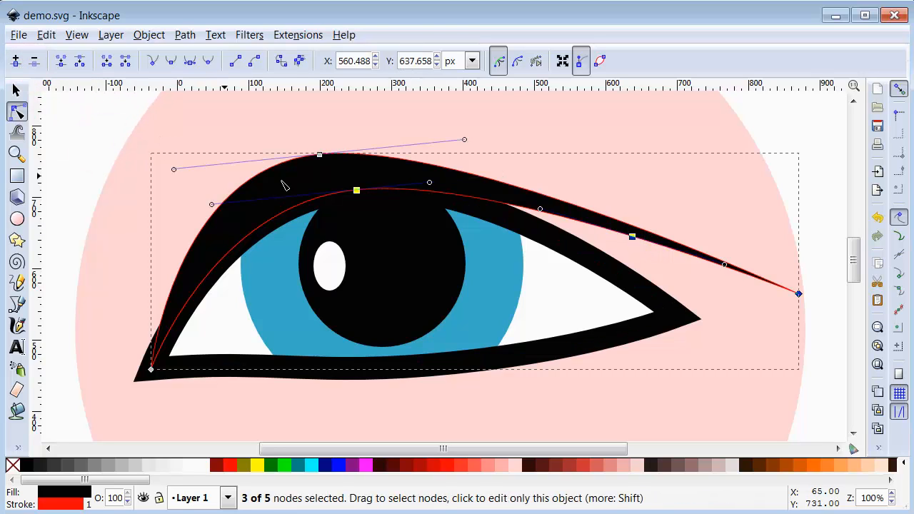
{"action": "left_click", "coordinate": [606, 216]}
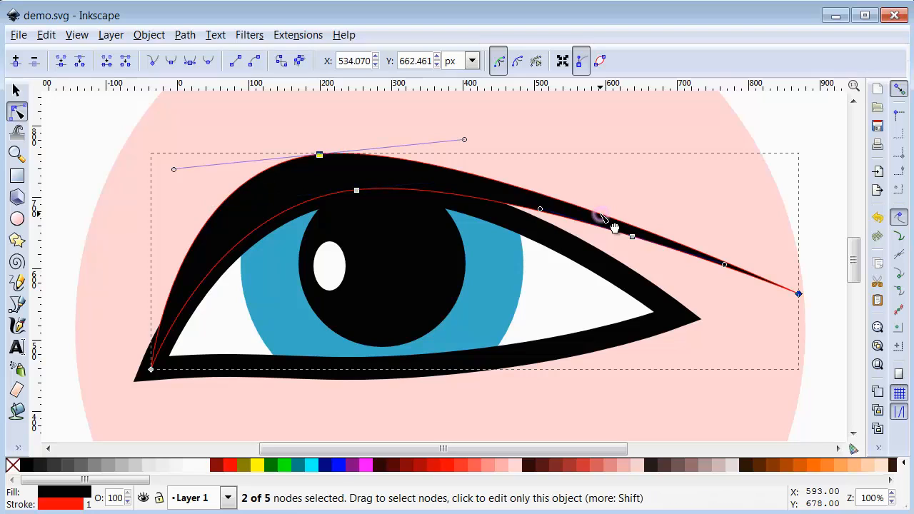
{"action": "left_click", "coordinate": [16, 62]}
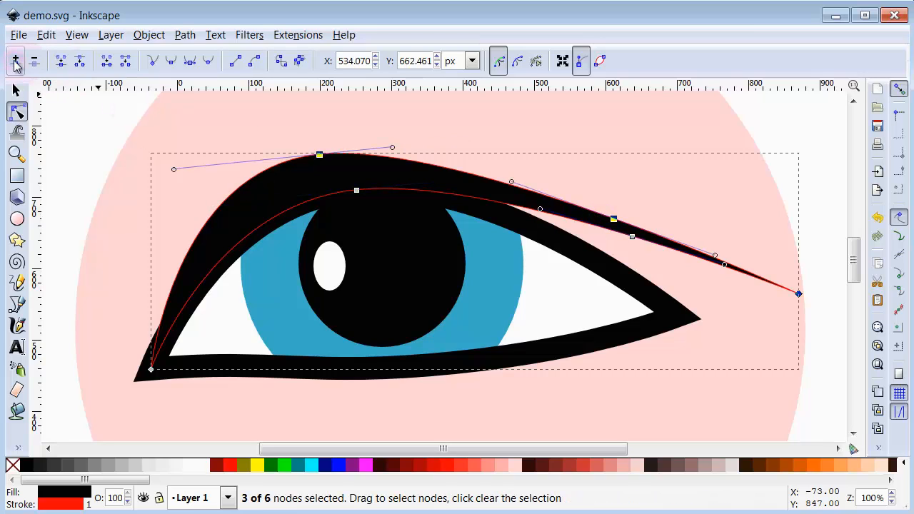
{"action": "left_click", "coordinate": [16, 63]}
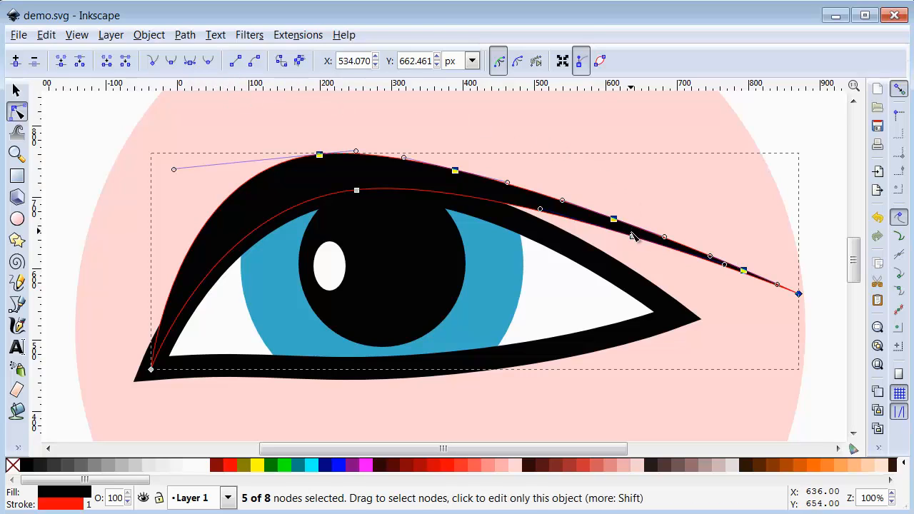
{"action": "left_click_drag", "start_coordinate": [632, 238], "coordinate": [652, 280]}
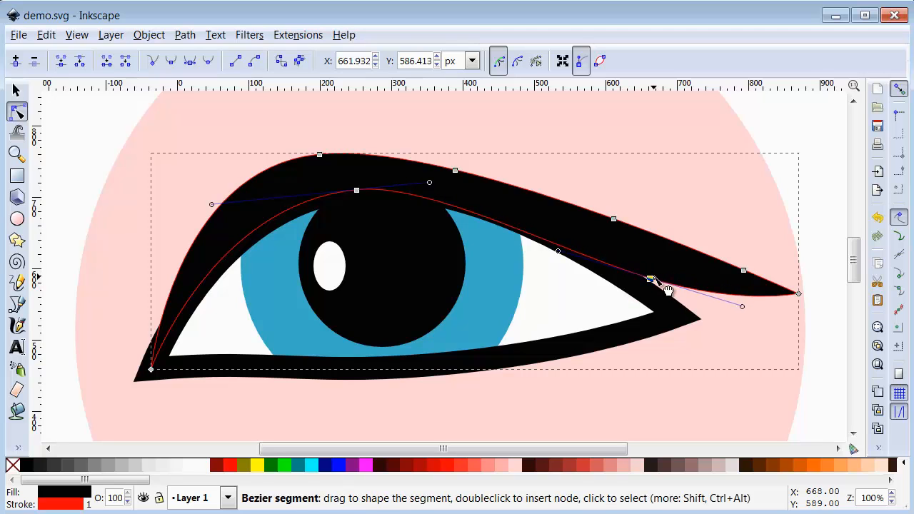
Step: Stretch the lash tip to about X 973, Y 568 px and pull the middle inserted upper-edge node to about X 1028, Y 636 px
{"action": "left_click_drag", "start_coordinate": [408, 451], "coordinate": [450, 461]}
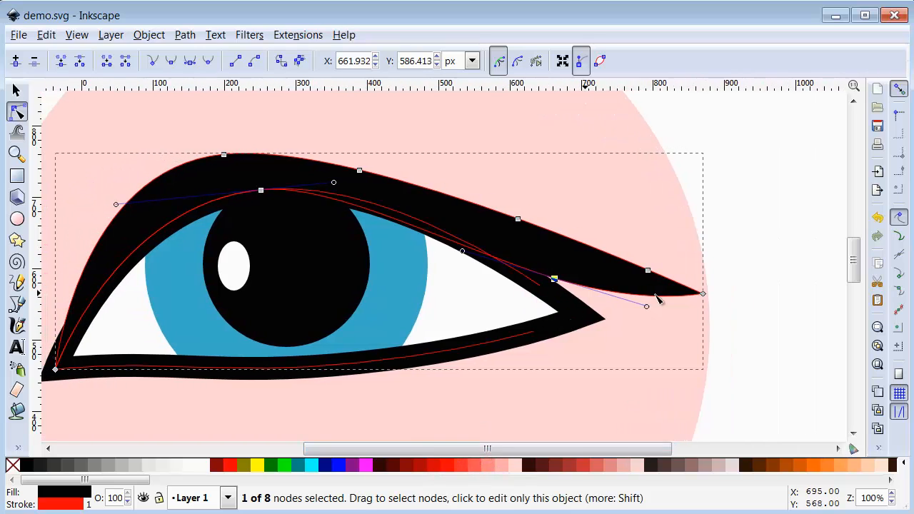
{"action": "left_click_drag", "start_coordinate": [704, 295], "coordinate": [778, 294]}
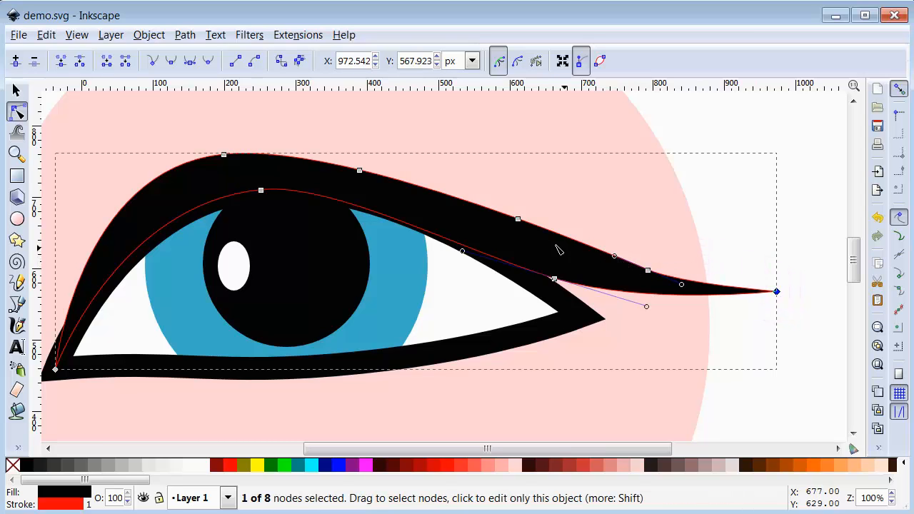
{"action": "left_click_drag", "start_coordinate": [519, 220], "coordinate": [816, 248]}
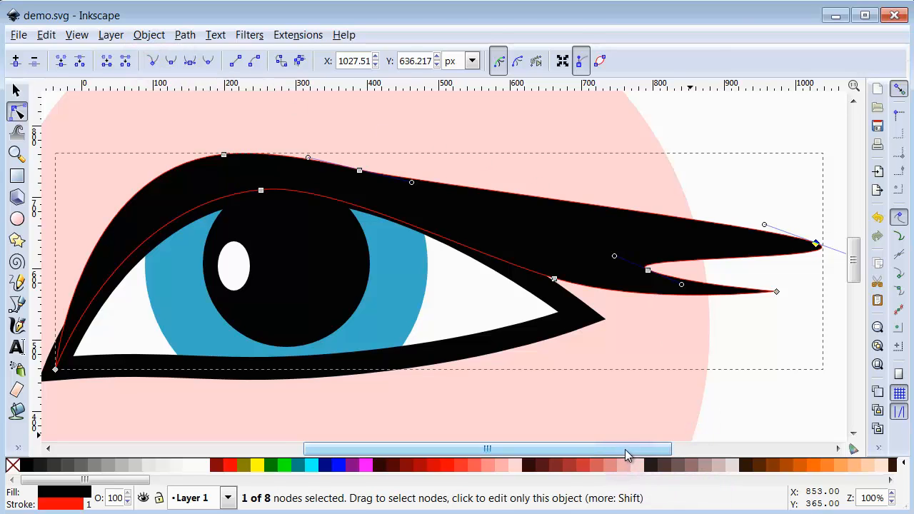
Step: Adjust the handles of the upper lash tip node and the notch node to curve the gap between the two lash tips
{"action": "left_click_drag", "start_coordinate": [626, 455], "coordinate": [643, 453]}
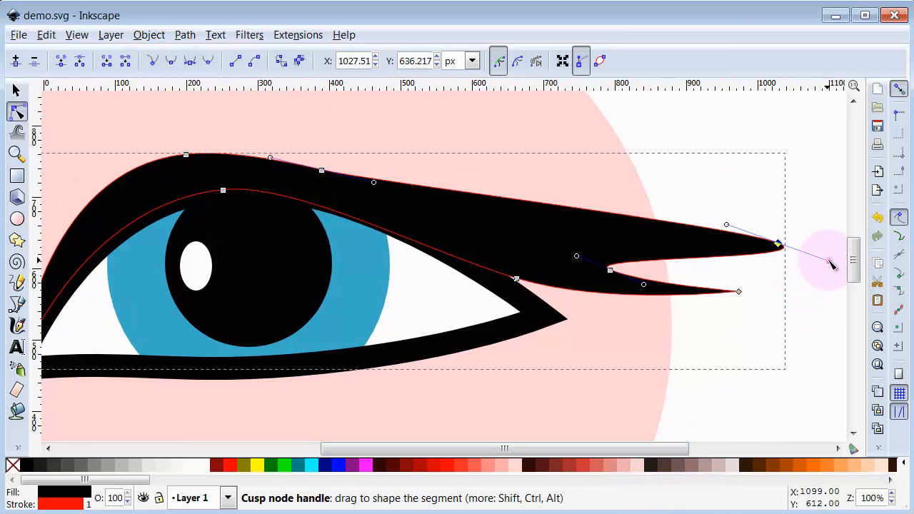
{"action": "left_click_drag", "start_coordinate": [831, 264], "coordinate": [686, 289]}
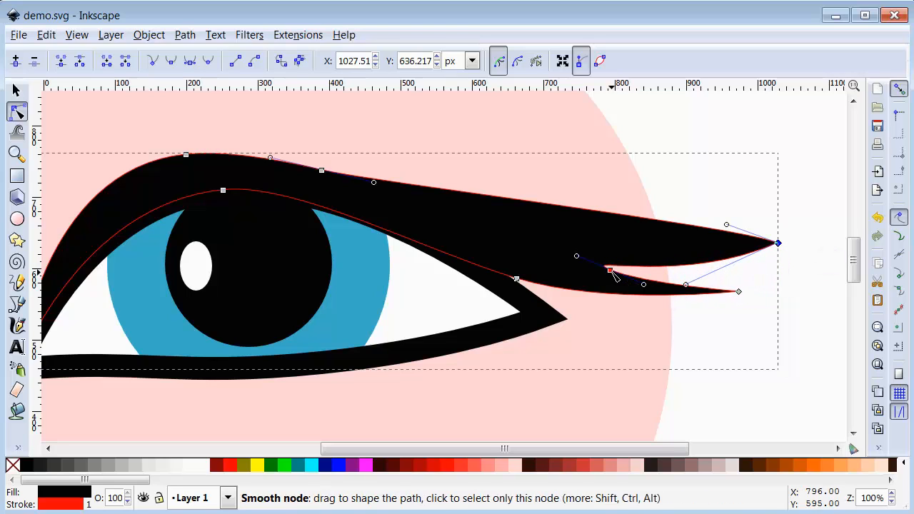
{"action": "left_click", "coordinate": [611, 271]}
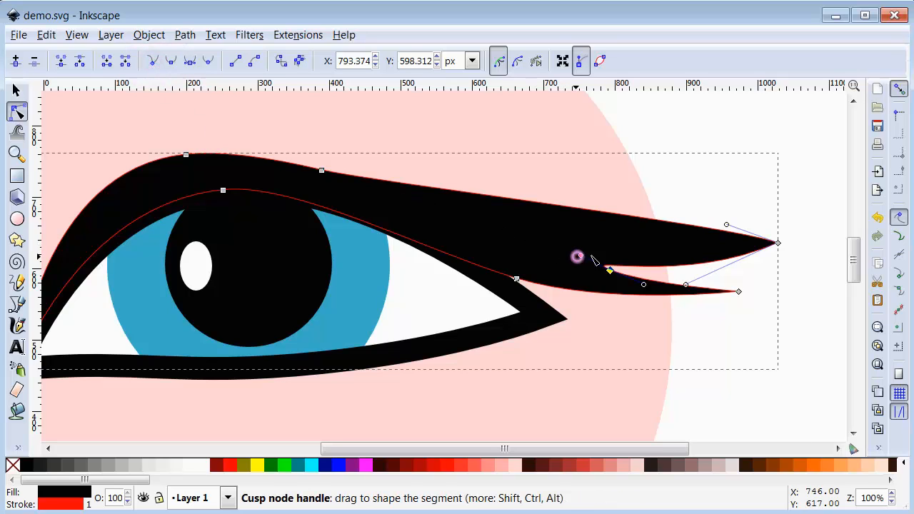
{"action": "left_click_drag", "start_coordinate": [580, 257], "coordinate": [633, 292]}
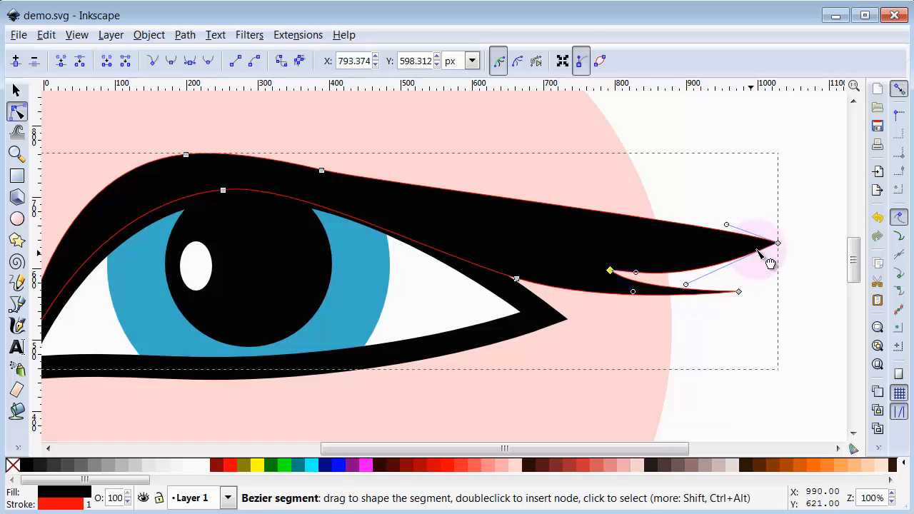
Step: Lower the upper lash tip to about X 1023, Y 616 px and adjust its handles to taper the lash with a concave upper edge
{"action": "left_click_drag", "start_coordinate": [778, 245], "coordinate": [775, 260]}
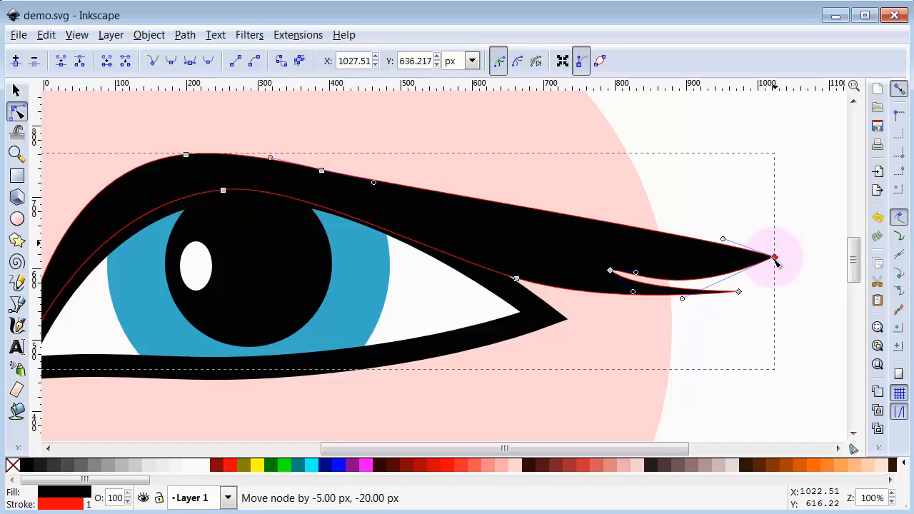
{"action": "left_click_drag", "start_coordinate": [683, 299], "coordinate": [682, 286]}
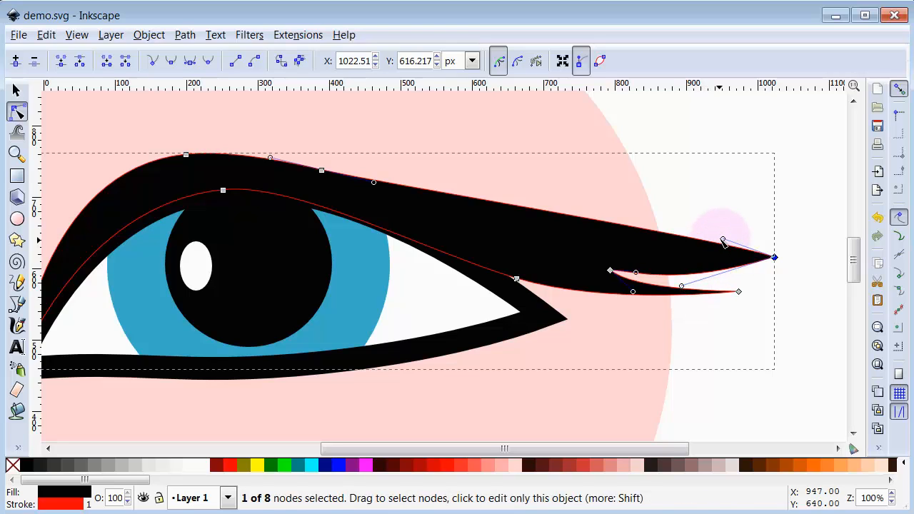
{"action": "left_click_drag", "start_coordinate": [722, 240], "coordinate": [560, 258]}
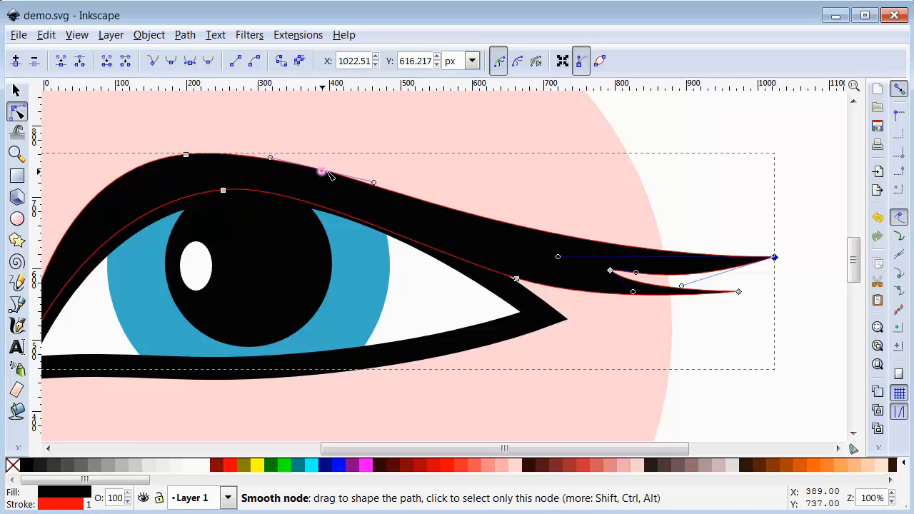
Step: Move the upper-edge node to about X 425, Y 746 px, rounding the crest, and the lashes' inner corner node to about X -58, Y 445 px
{"action": "left_click_drag", "start_coordinate": [328, 175], "coordinate": [347, 165]}
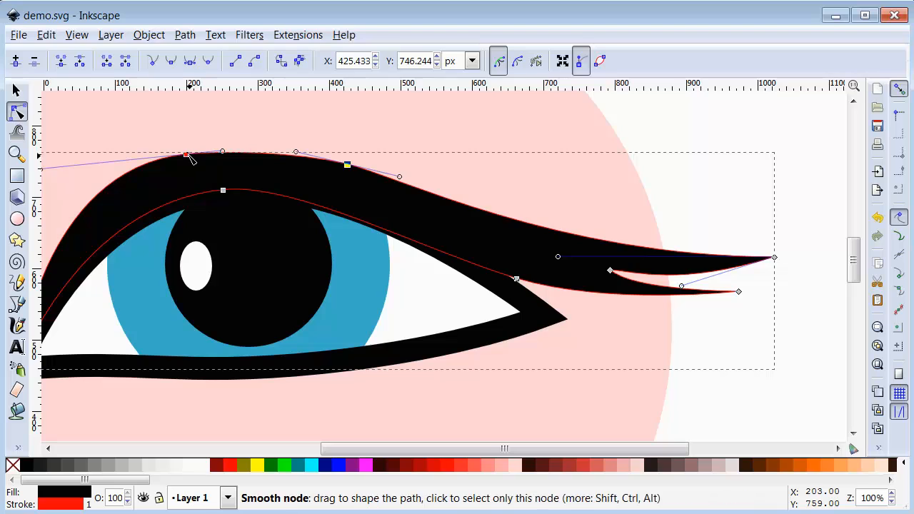
{"action": "left_click_drag", "start_coordinate": [224, 151], "coordinate": [244, 145]}
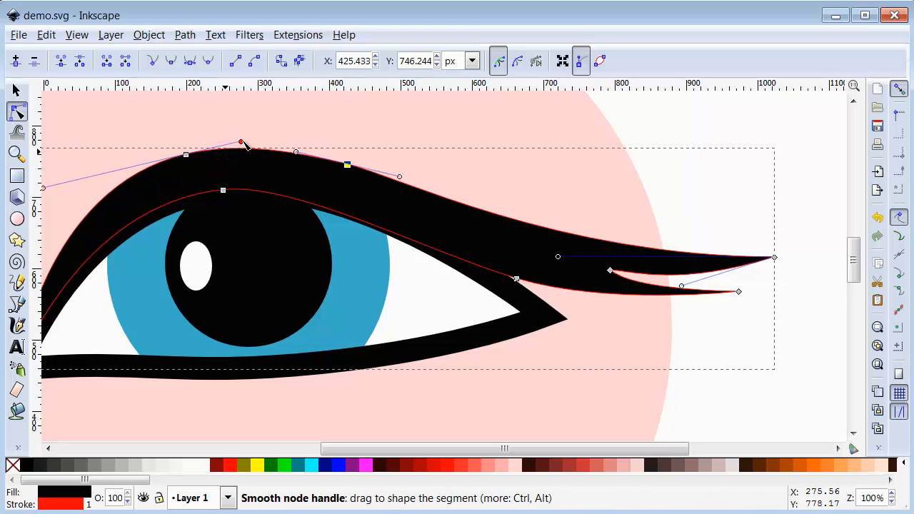
{"action": "left_click_drag", "start_coordinate": [435, 452], "coordinate": [403, 457]}
{"action": "mouse_move", "coordinate": [86, 370]}
{"action": "left_mouse_down"}
{"action": "mouse_move", "coordinate": [74, 372]}
{"action": "mouse_move", "coordinate": [75, 383]}
{"action": "left_mouse_up"}
{"action": "left_click_drag", "start_coordinate": [336, 453], "coordinate": [340, 456]}
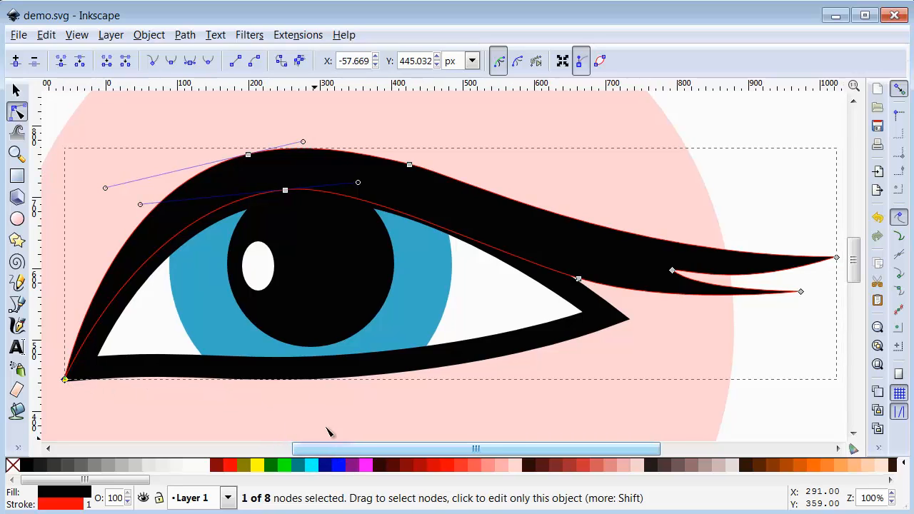
{"action": "left_click", "coordinate": [17, 91]}
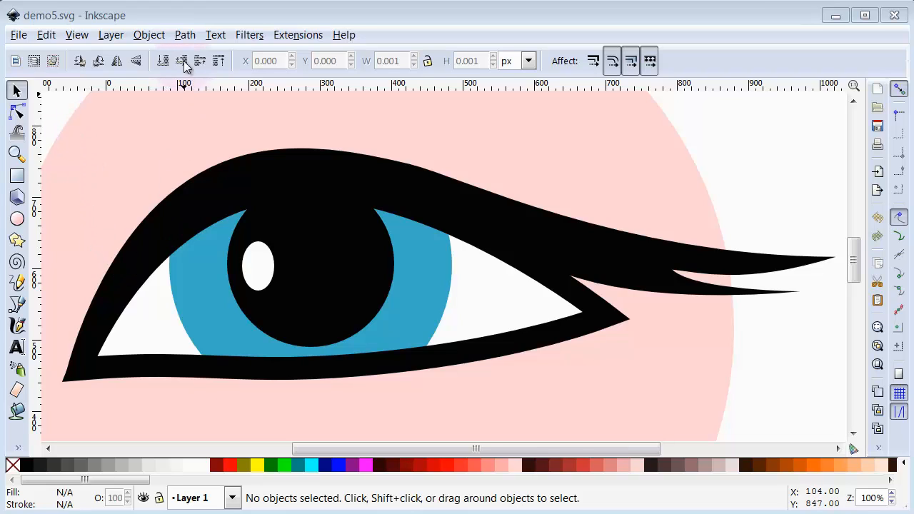
Step: Duplicate the eye contour path and label the copy "eye makeup" in its object properties
{"action": "left_click", "coordinate": [228, 370]}
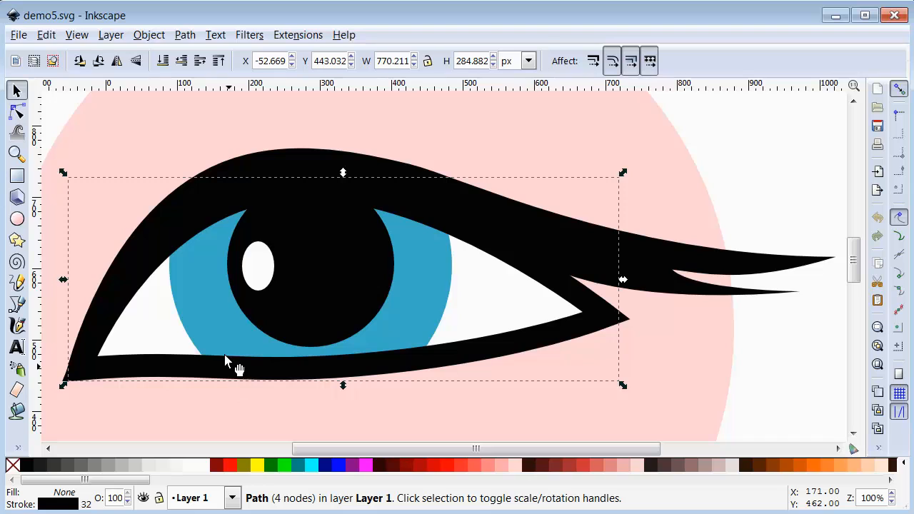
{"action": "left_click", "coordinate": [149, 34]}
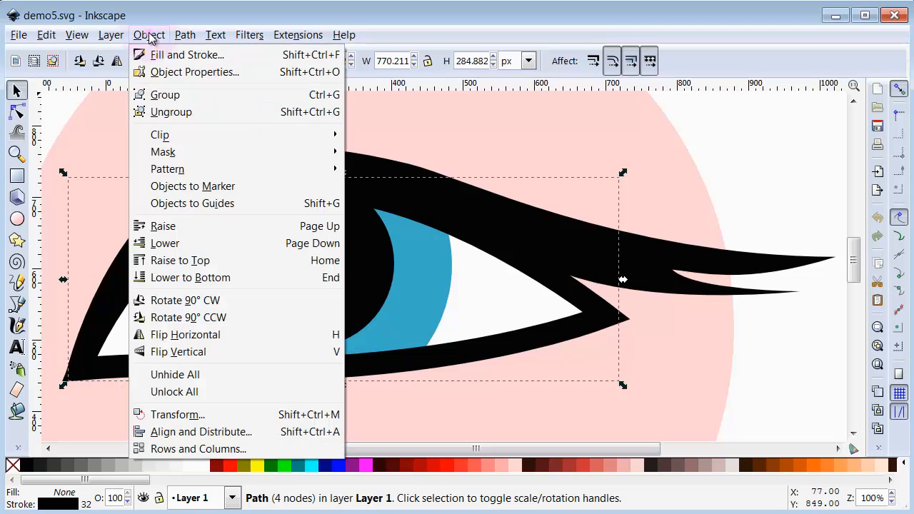
{"action": "left_click", "coordinate": [167, 74]}
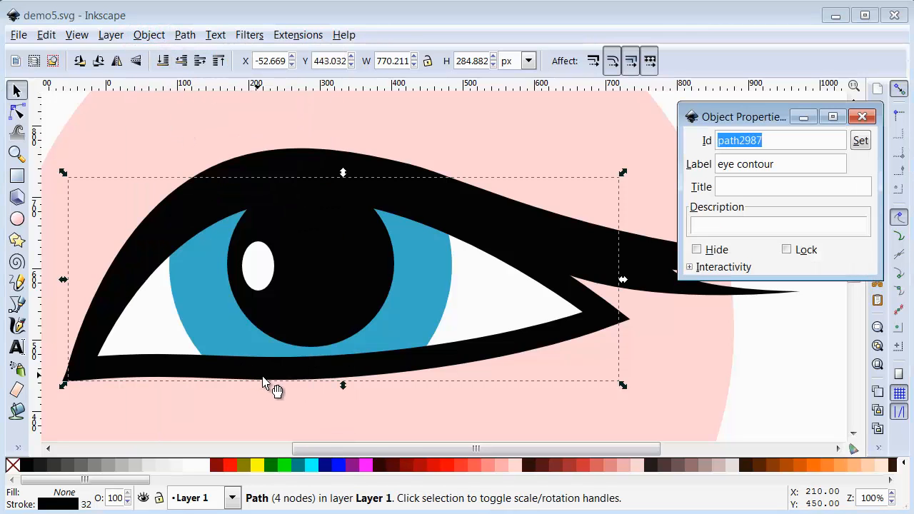
{"action": "right_click", "coordinate": [284, 373]}
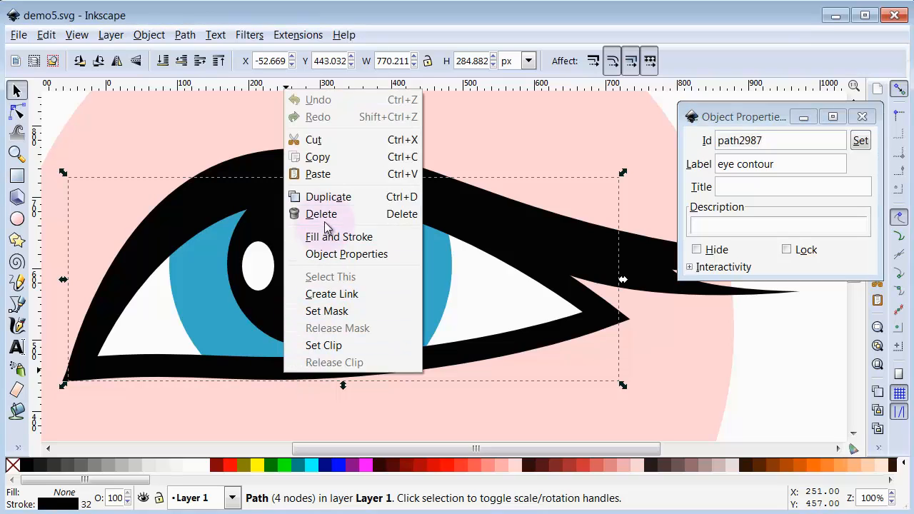
{"action": "left_click", "coordinate": [327, 197]}
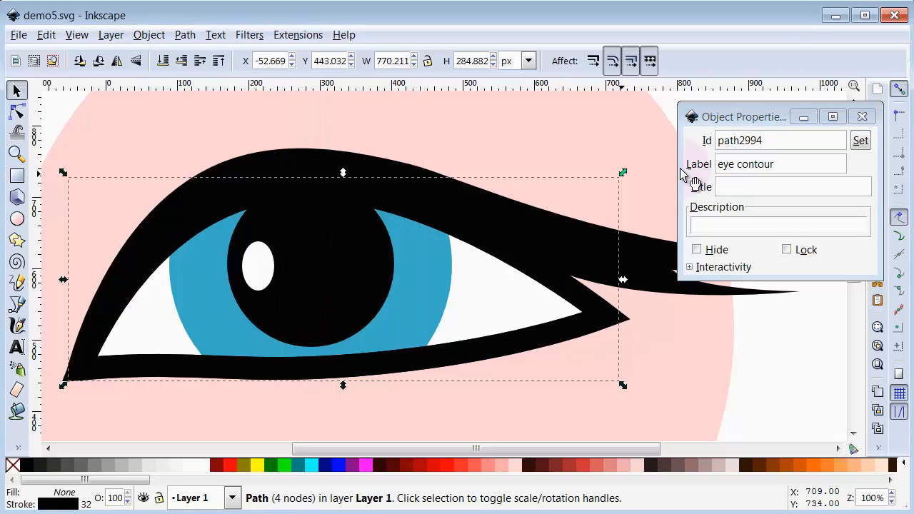
{"action": "left_click_drag", "start_coordinate": [775, 164], "coordinate": [737, 165]}
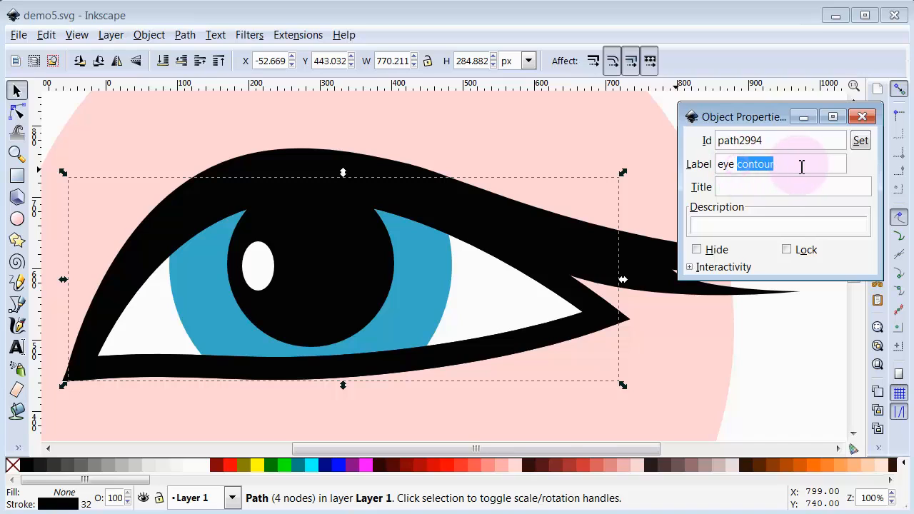
{"action": "type", "text": "makeup"}
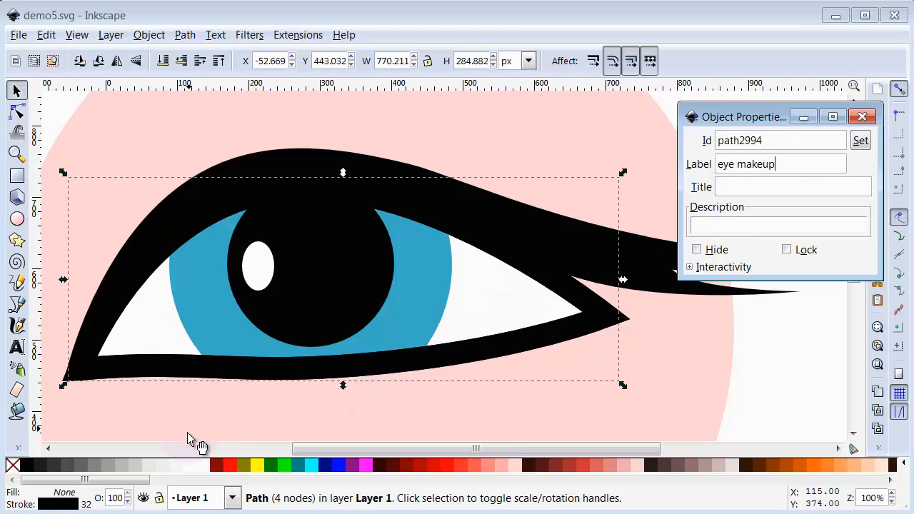
Step: Give the eye makeup path a white fill with no stroke and lower it three levels, behind the rest of the eye
{"action": "left_click", "coordinate": [203, 471]}
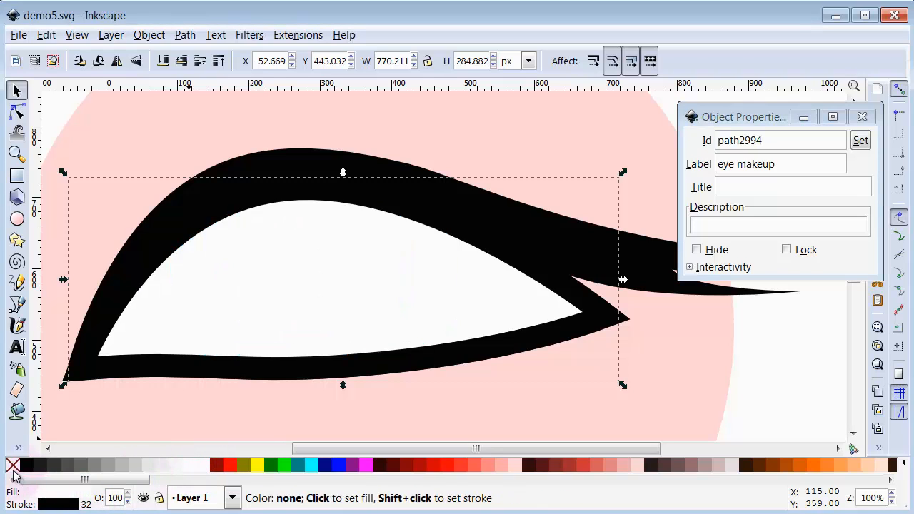
{"action": "left_click", "coordinate": [12, 466], "text": "shift"}
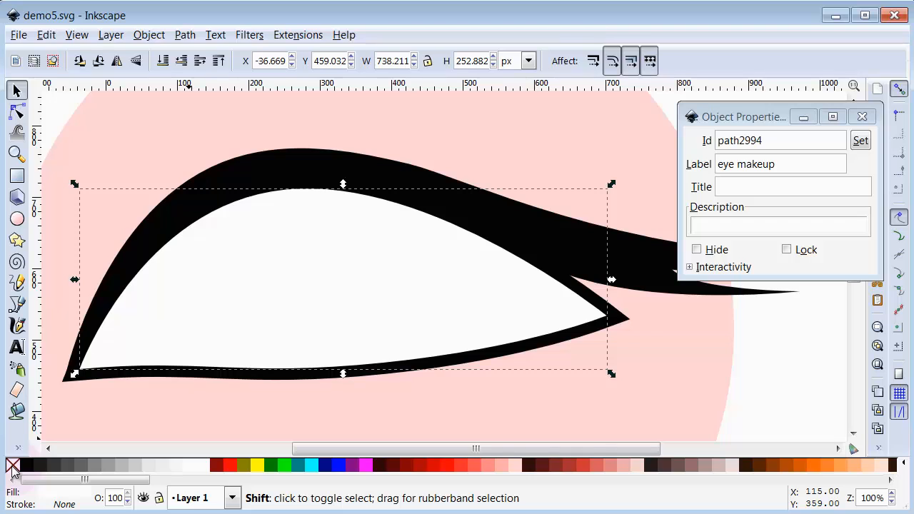
{"action": "left_click", "coordinate": [181, 63]}
{"action": "left_click", "coordinate": [182, 63]}
{"action": "left_click", "coordinate": [182, 63]}
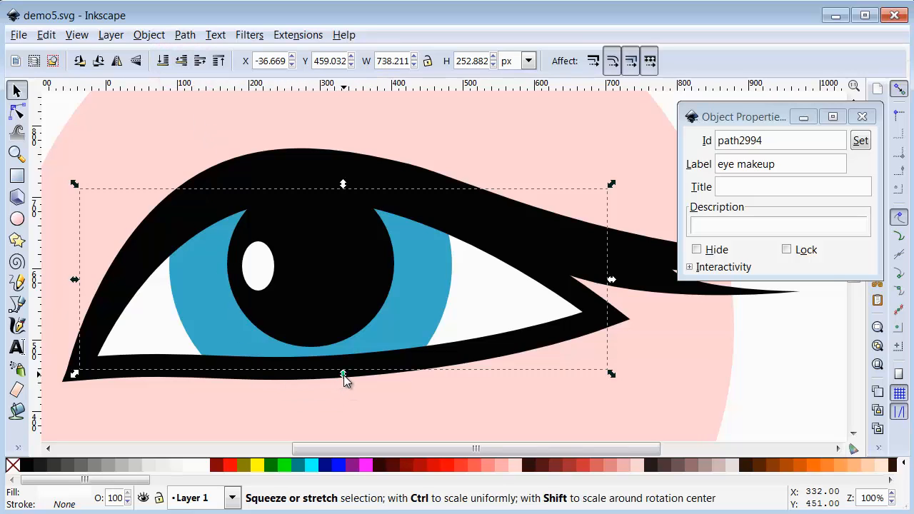
Step: Stretch the eye makeup path outward on all four sides to about 869 px wide and 360 px high
{"action": "left_click_drag", "start_coordinate": [344, 377], "coordinate": [344, 399]}
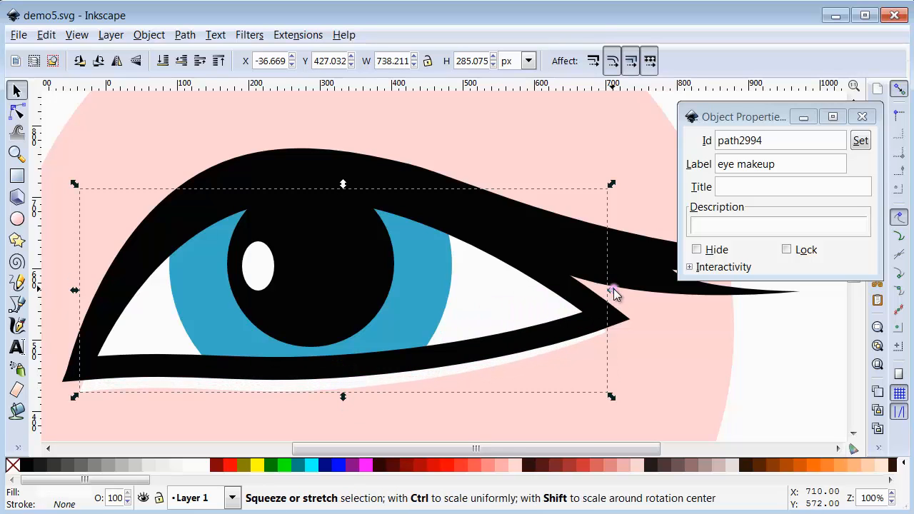
{"action": "left_click_drag", "start_coordinate": [613, 290], "coordinate": [669, 291]}
{"action": "left_click_drag", "start_coordinate": [372, 184], "coordinate": [376, 134]}
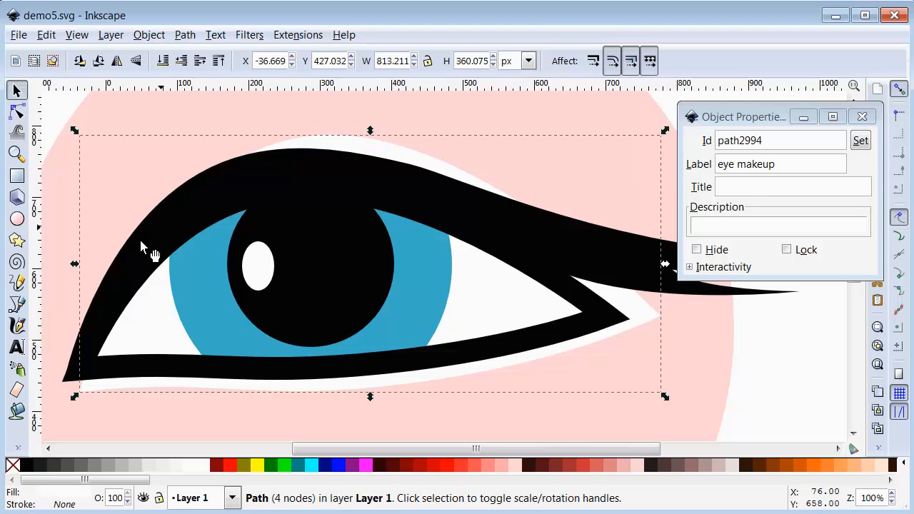
{"action": "left_click_drag", "start_coordinate": [75, 264], "coordinate": [36, 267]}
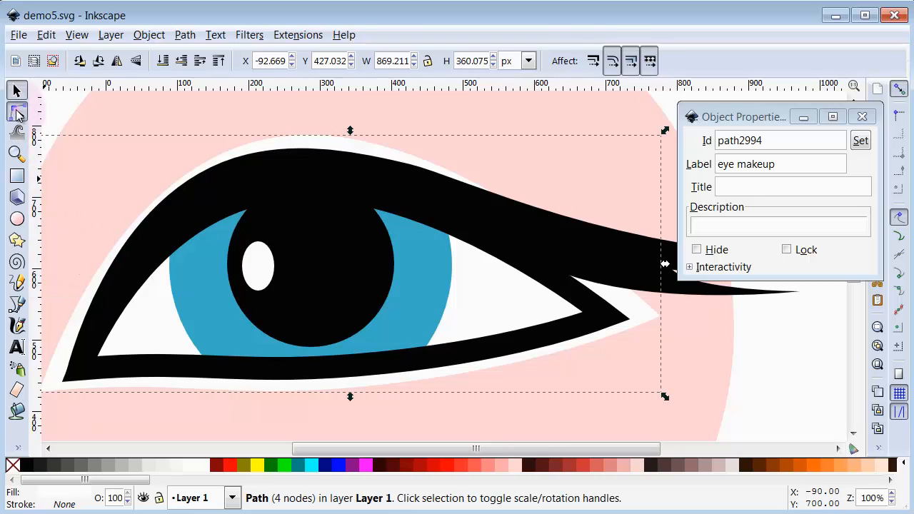
Step: Move the eye makeup path's inner corner node to about X -79, Y 429 px
{"action": "left_click", "coordinate": [18, 113]}
{"action": "left_click_drag", "start_coordinate": [329, 449], "coordinate": [320, 455]}
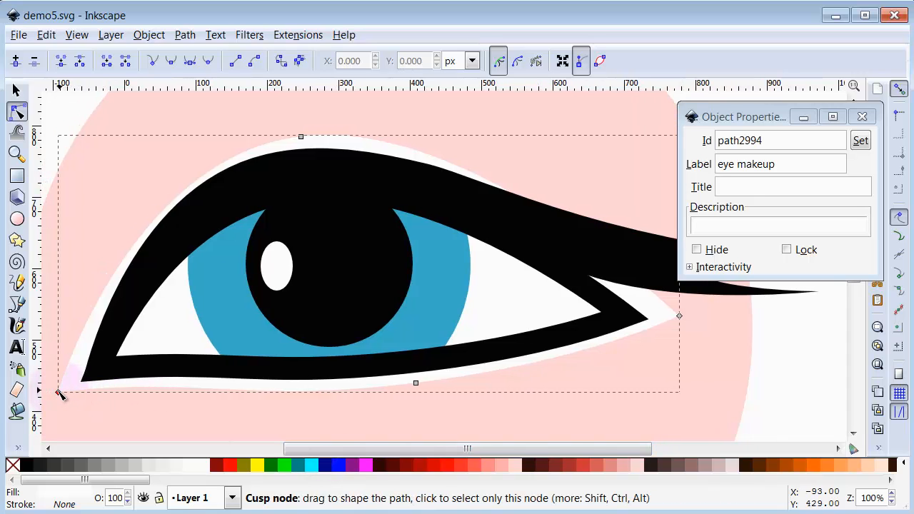
{"action": "left_click_drag", "start_coordinate": [60, 394], "coordinate": [68, 391]}
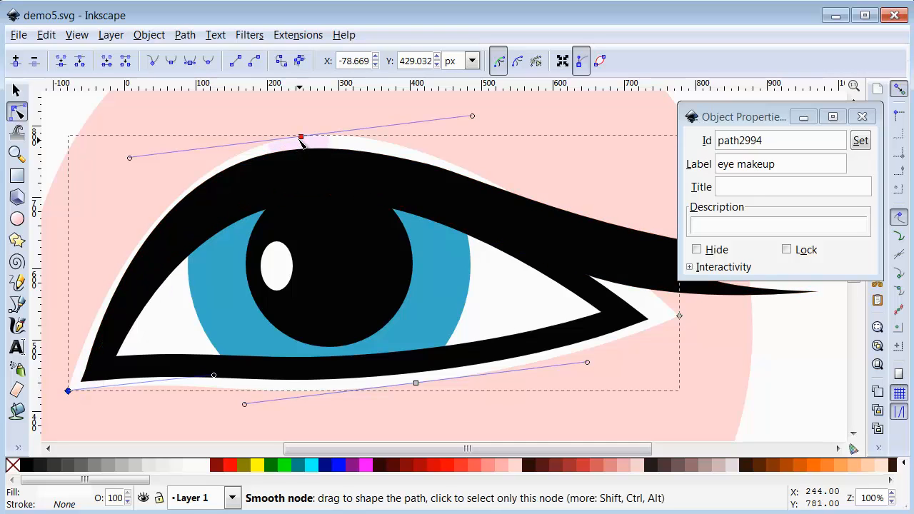
Step: Raise the eye makeup path's top node and level its handles, and move the outer corner node to about X 771, Y 528 px
{"action": "left_click_drag", "start_coordinate": [300, 138], "coordinate": [305, 129]}
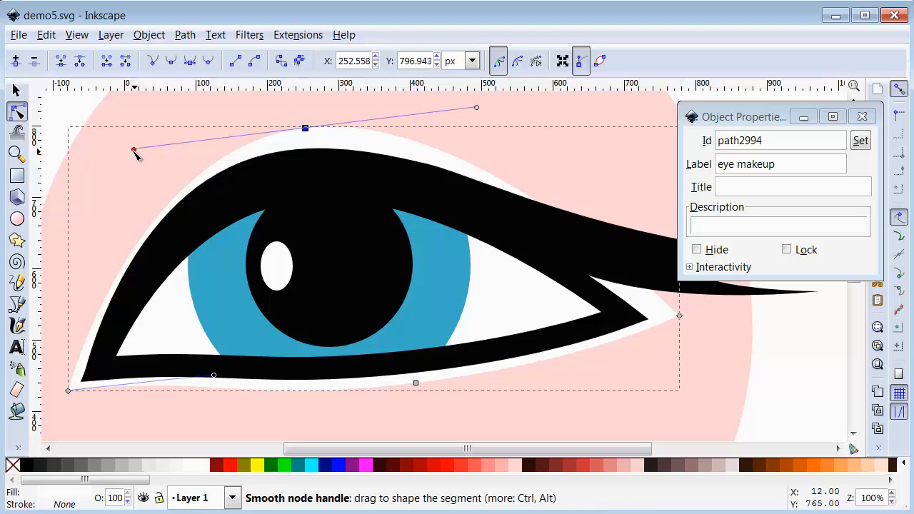
{"action": "left_click_drag", "start_coordinate": [135, 150], "coordinate": [125, 144]}
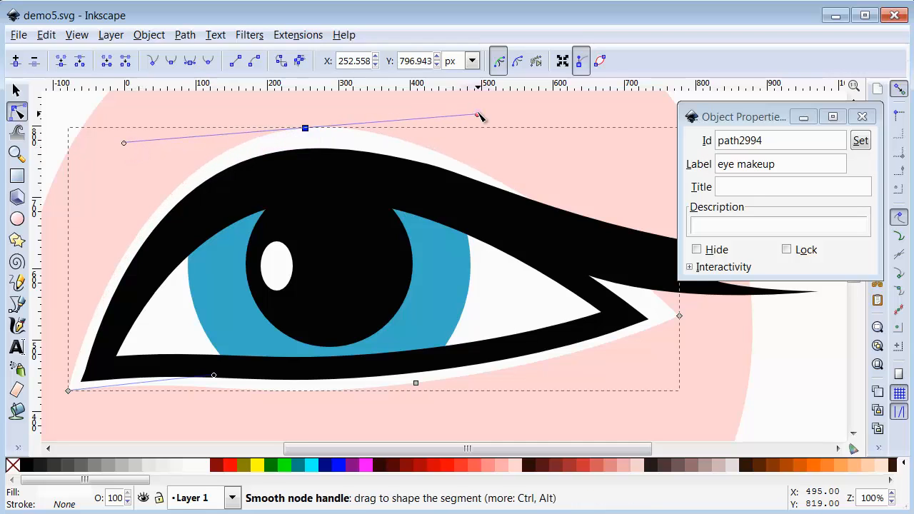
{"action": "left_click_drag", "start_coordinate": [480, 116], "coordinate": [481, 124]}
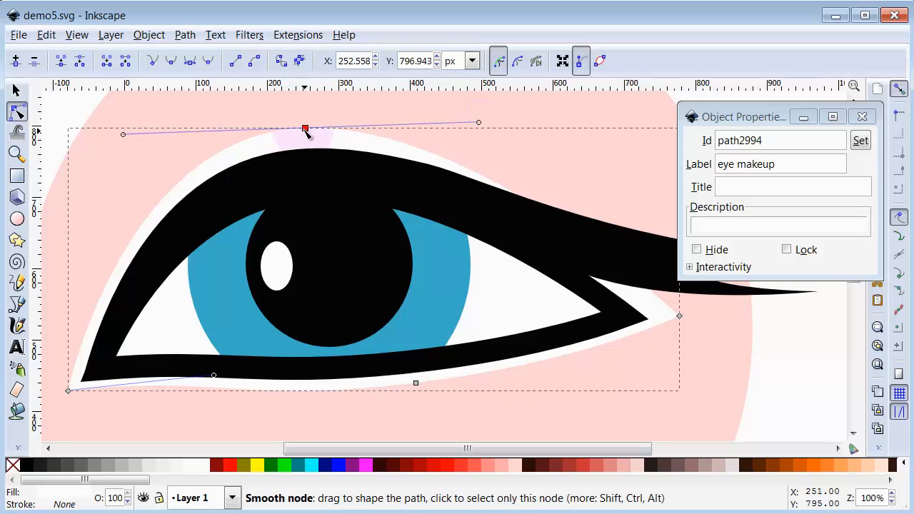
{"action": "mouse_move", "coordinate": [306, 131]}
{"action": "left_mouse_down"}
{"action": "mouse_move", "coordinate": [319, 132]}
{"action": "mouse_move", "coordinate": [307, 132]}
{"action": "left_mouse_up"}
{"action": "left_click_drag", "start_coordinate": [483, 127], "coordinate": [540, 132]}
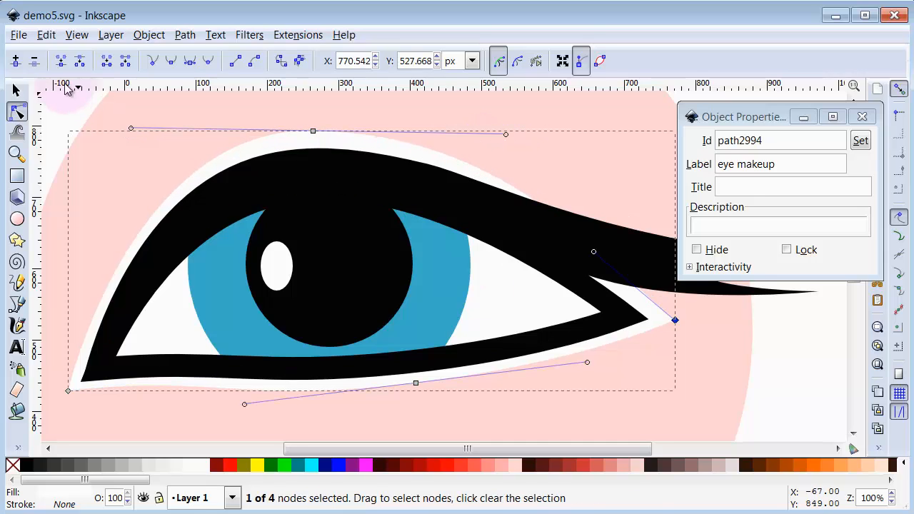
Step: Fill the eye makeup path with the pink palette colour #E9AFAF
{"action": "left_click", "coordinate": [18, 93]}
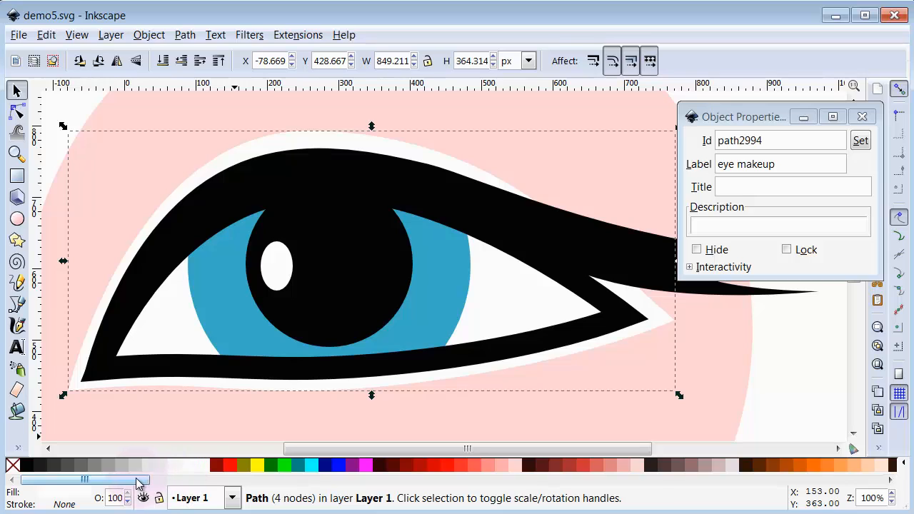
{"action": "left_click_drag", "start_coordinate": [136, 480], "coordinate": [151, 481]}
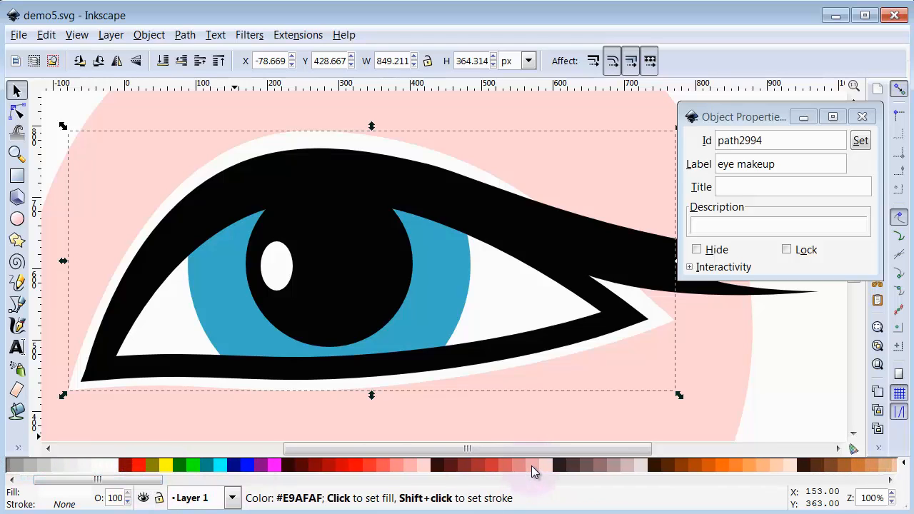
{"action": "left_click", "coordinate": [532, 469]}
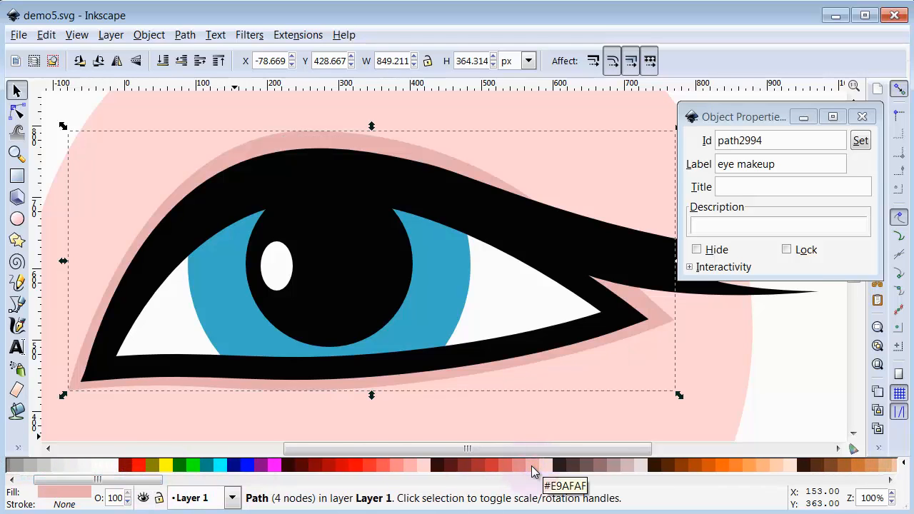